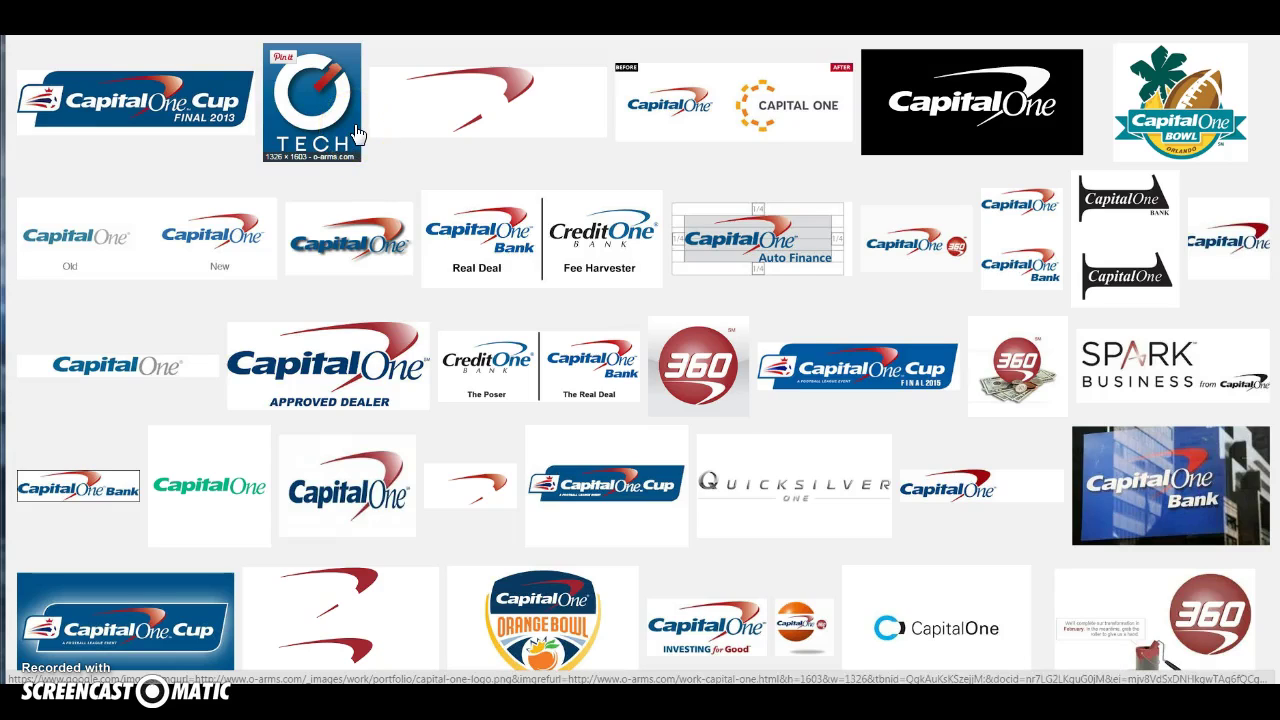
- Open the Capital One Bowl football logo from the image results at full size in the browser
left_click(330, 57)
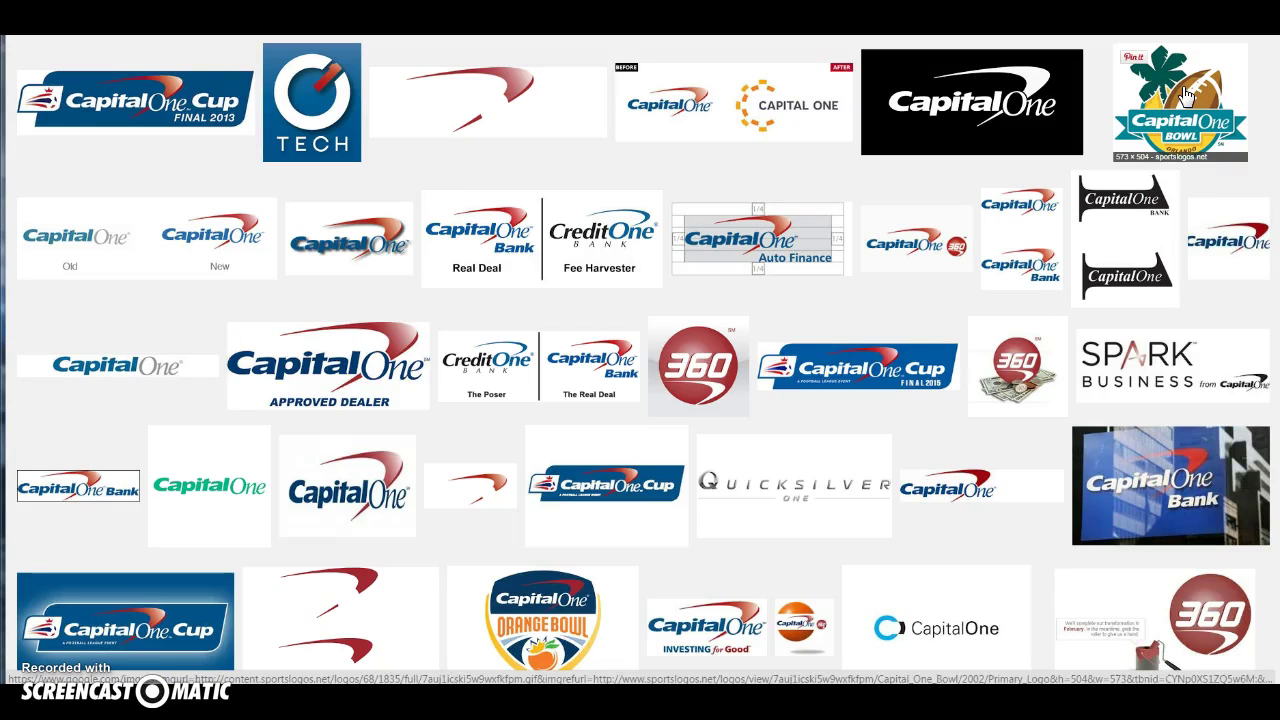
left_click(1161, 162)
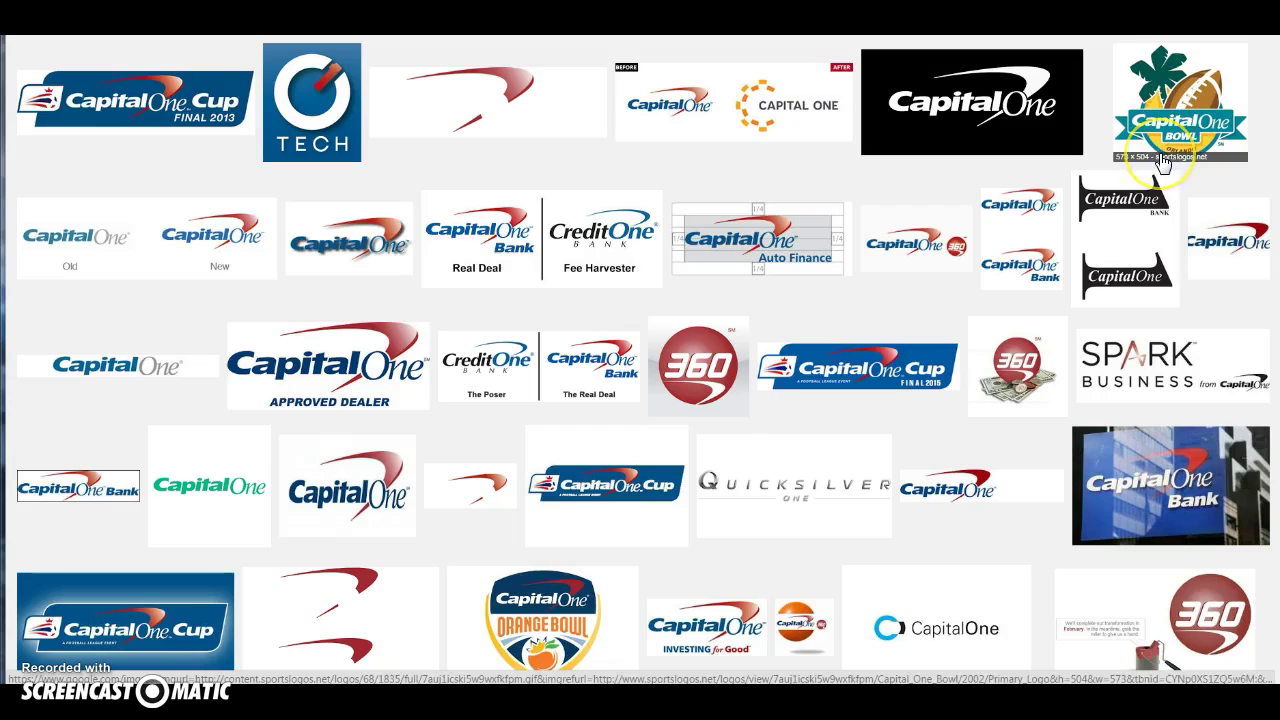
left_click(1178, 97)
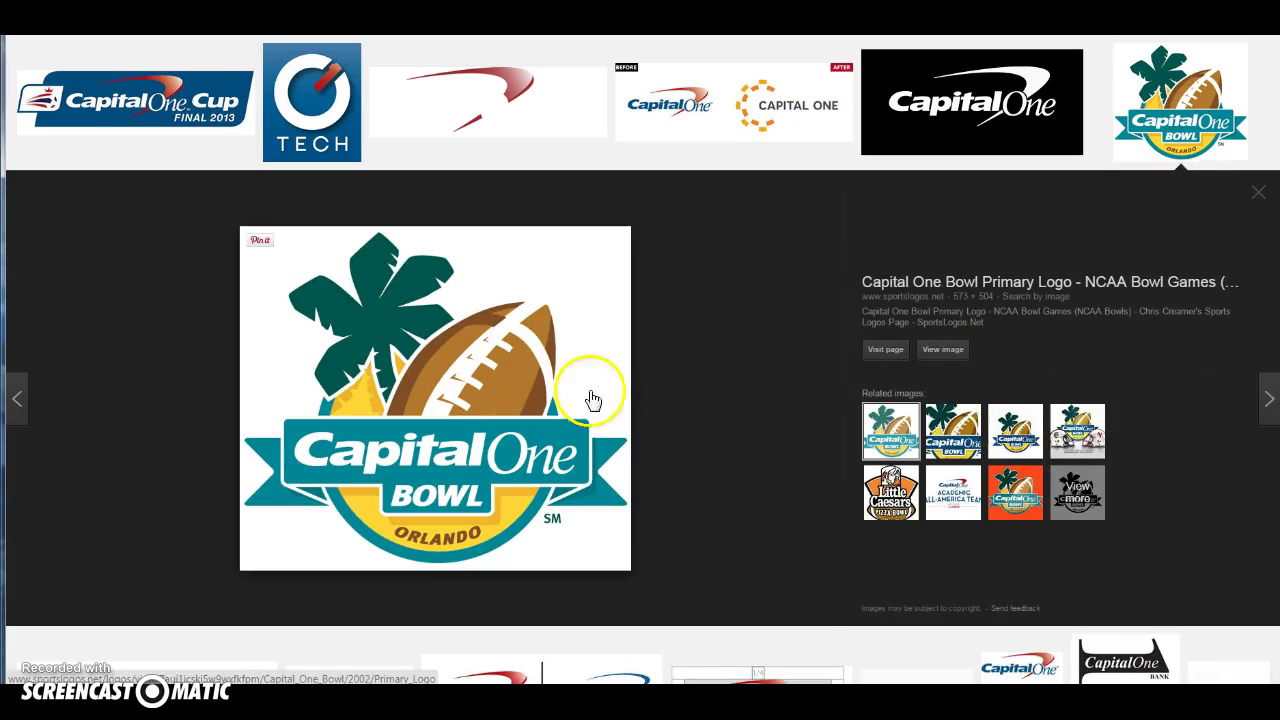
left_click(946, 356)
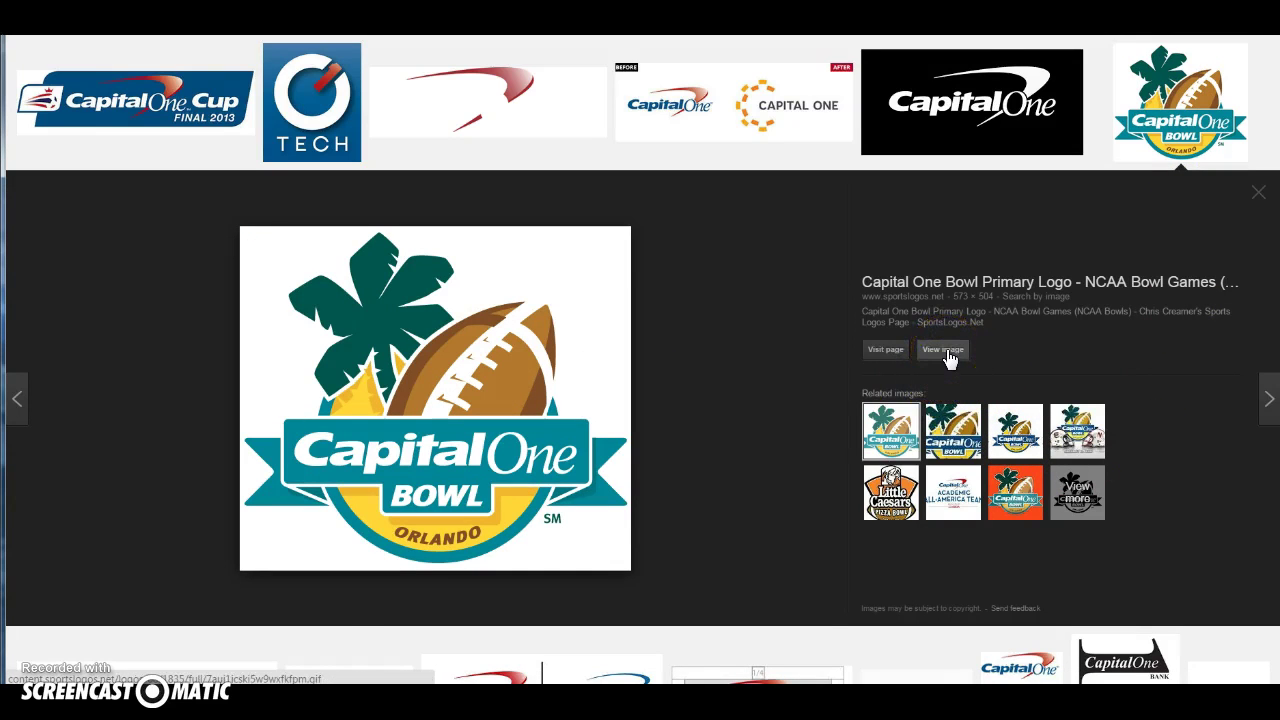
left_click(135, 207)
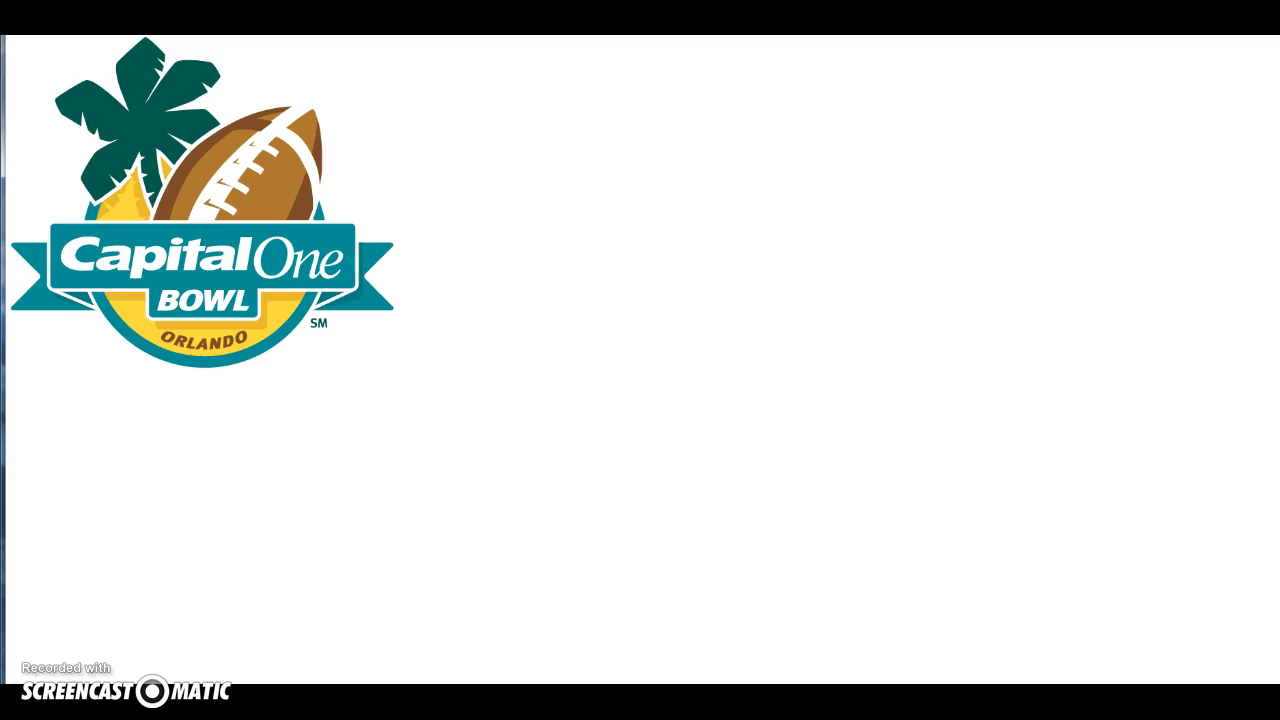
key("super")
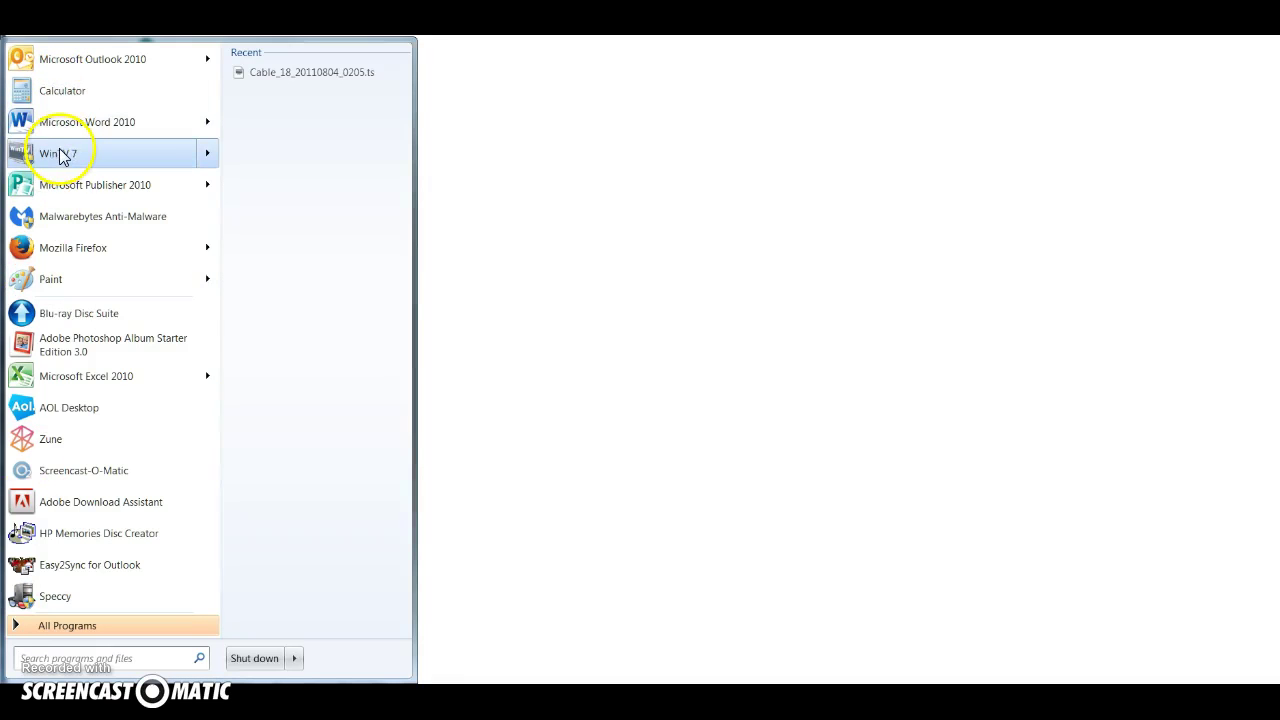
left_click(81, 281)
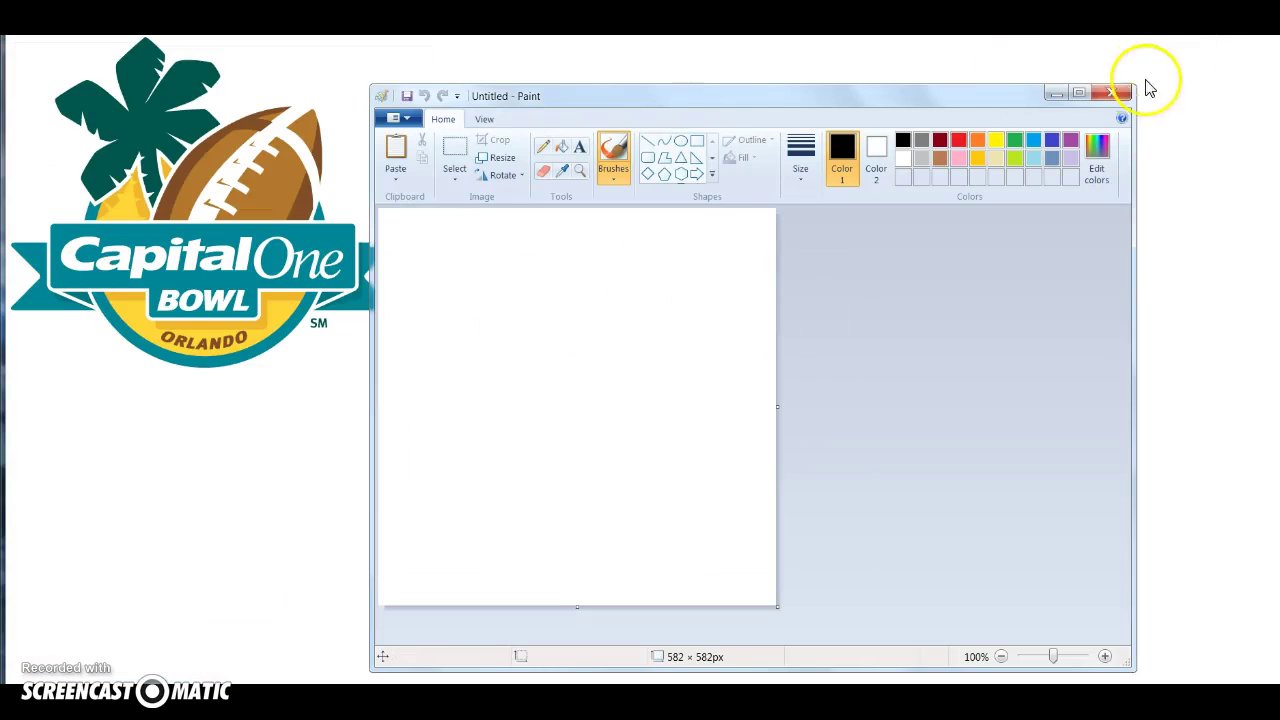
left_click(1108, 95)
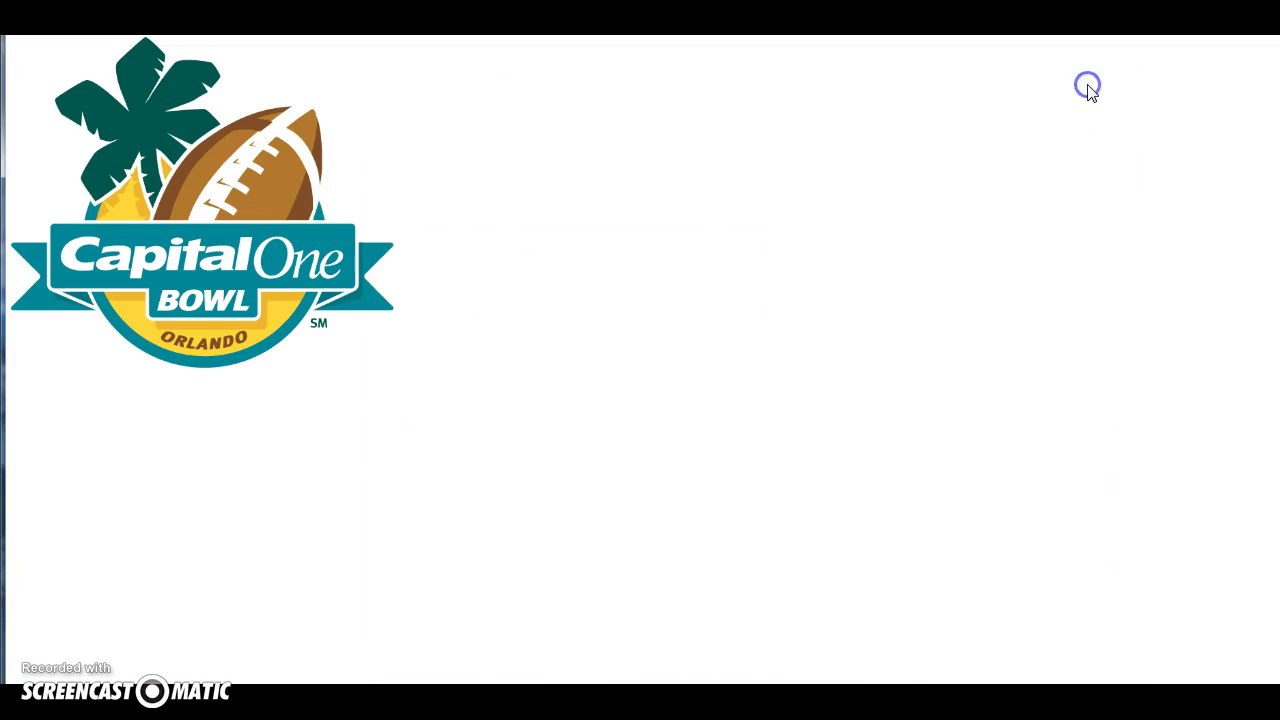
- Capture the screen showing the Capital One Bowl logo and paste the screenshot into a new Paint picture
left_click(840, 202)
left_click(223, 640)
key("super")
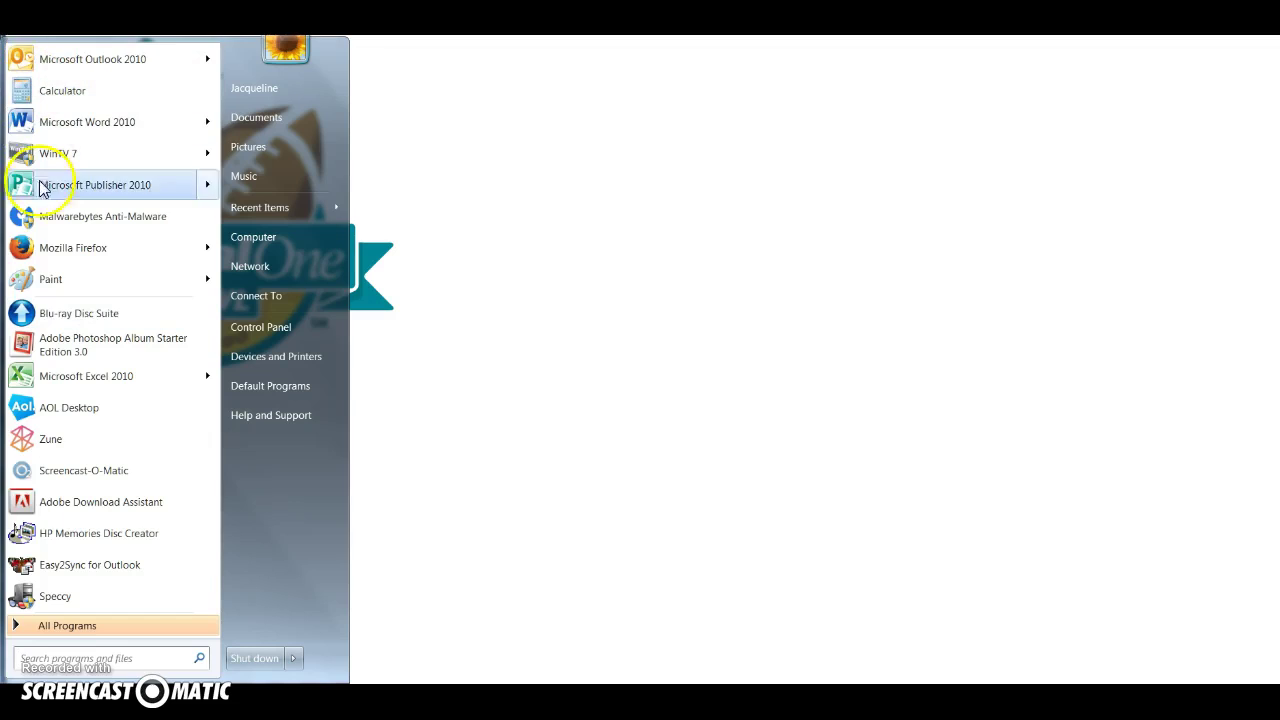
left_click(60, 284)
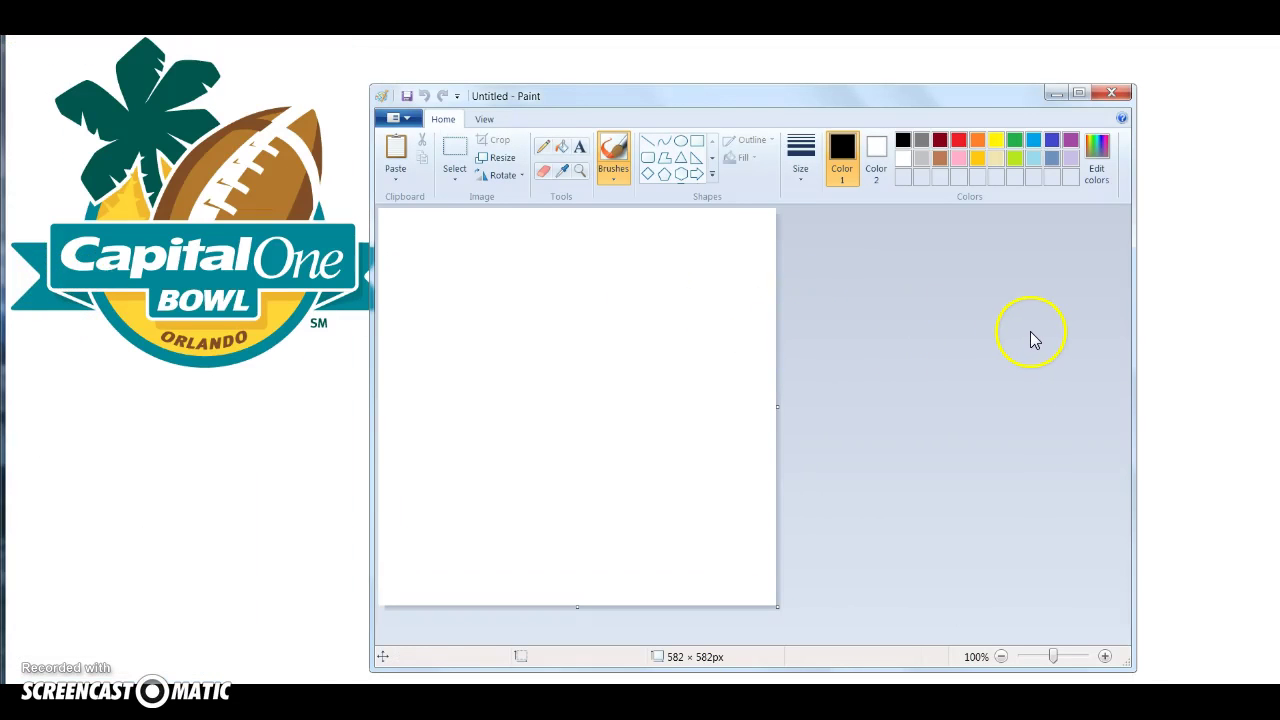
key("ctrl+v")
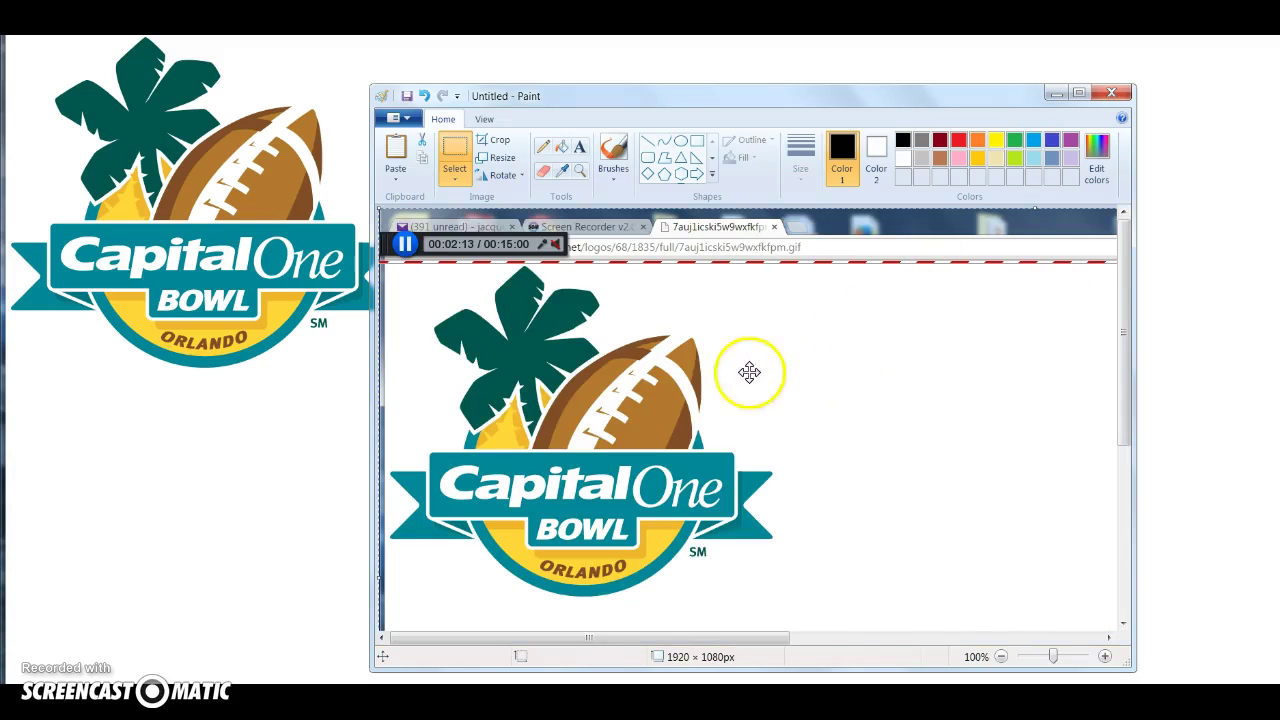
left_click(505, 145)
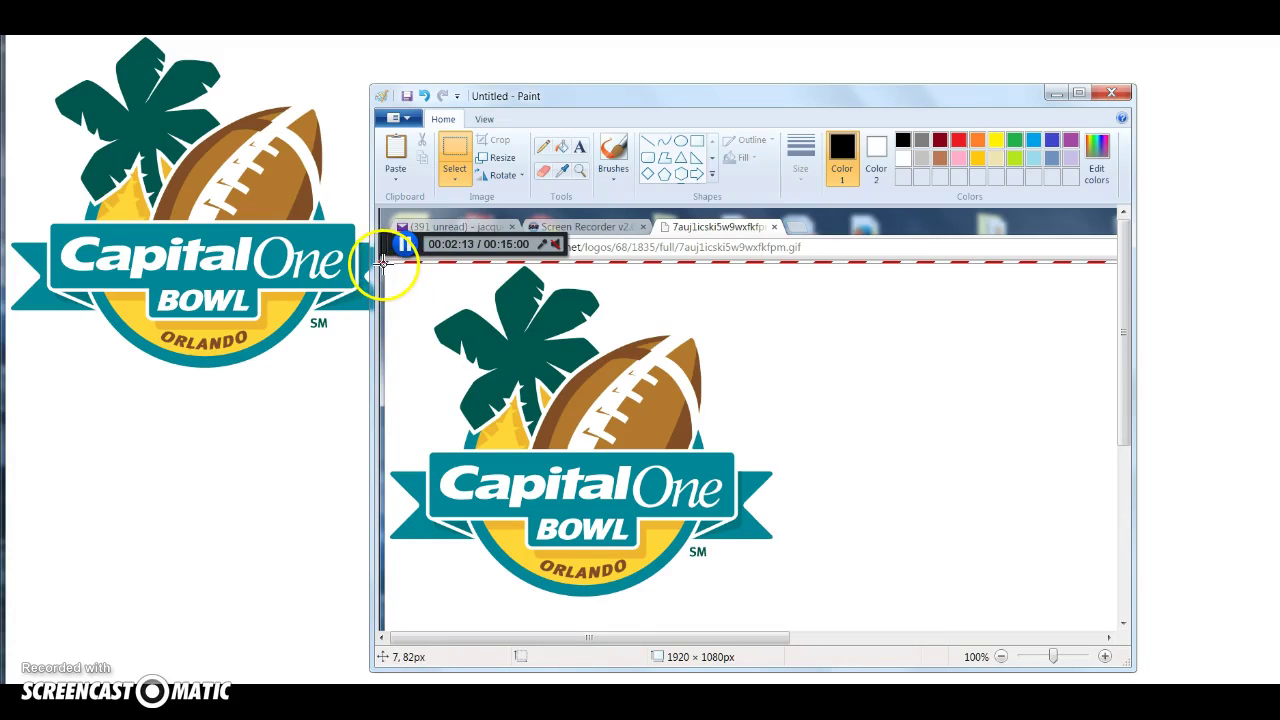
left_click_drag(388, 262, 396, 266)
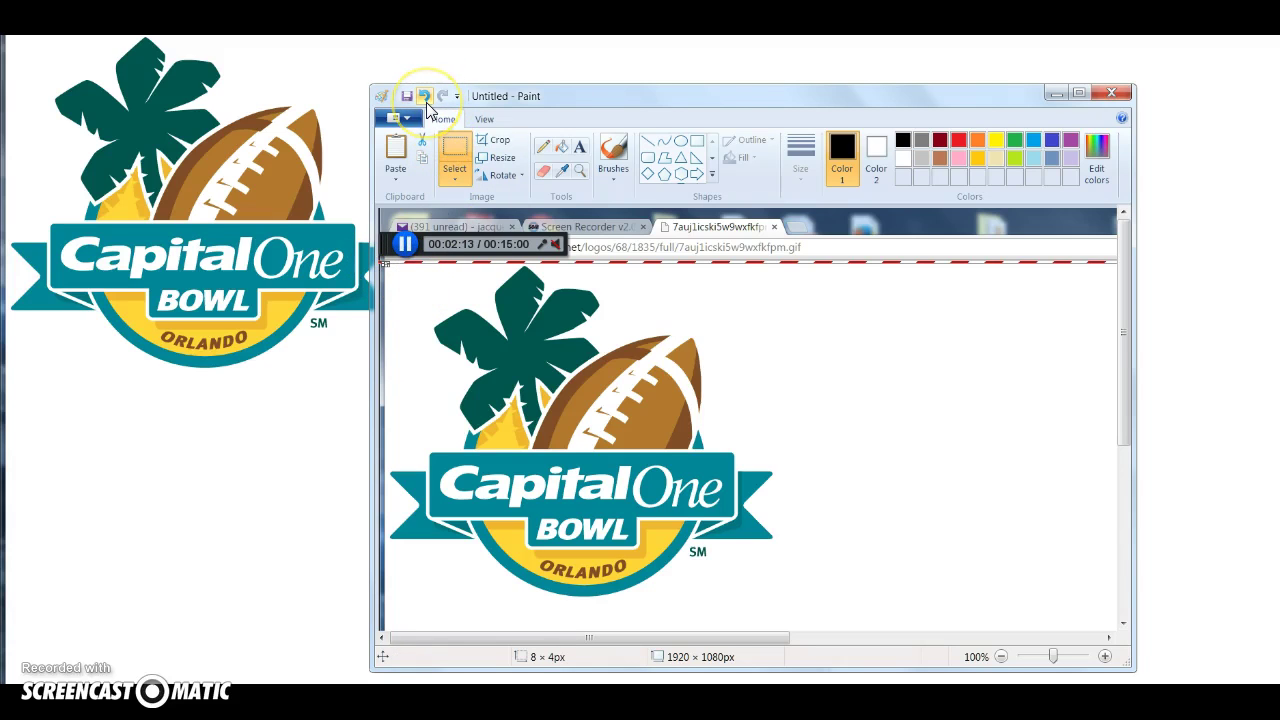
left_click(426, 104)
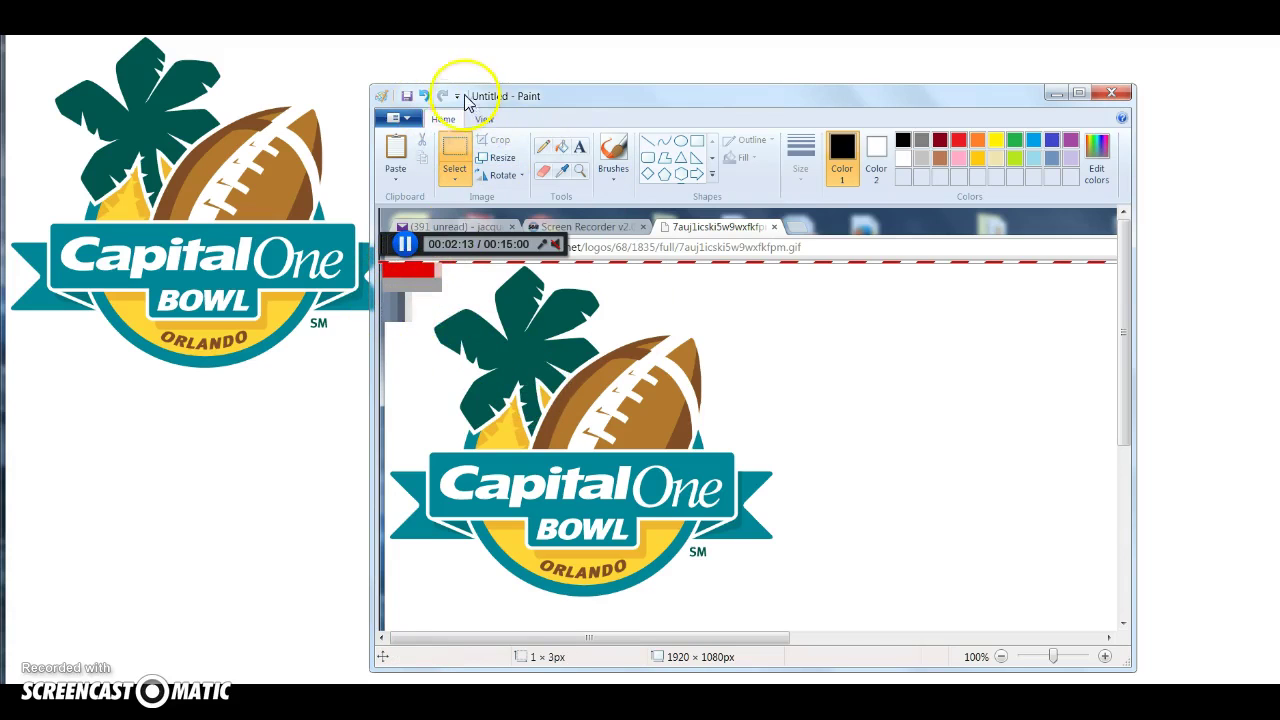
left_click(426, 97)
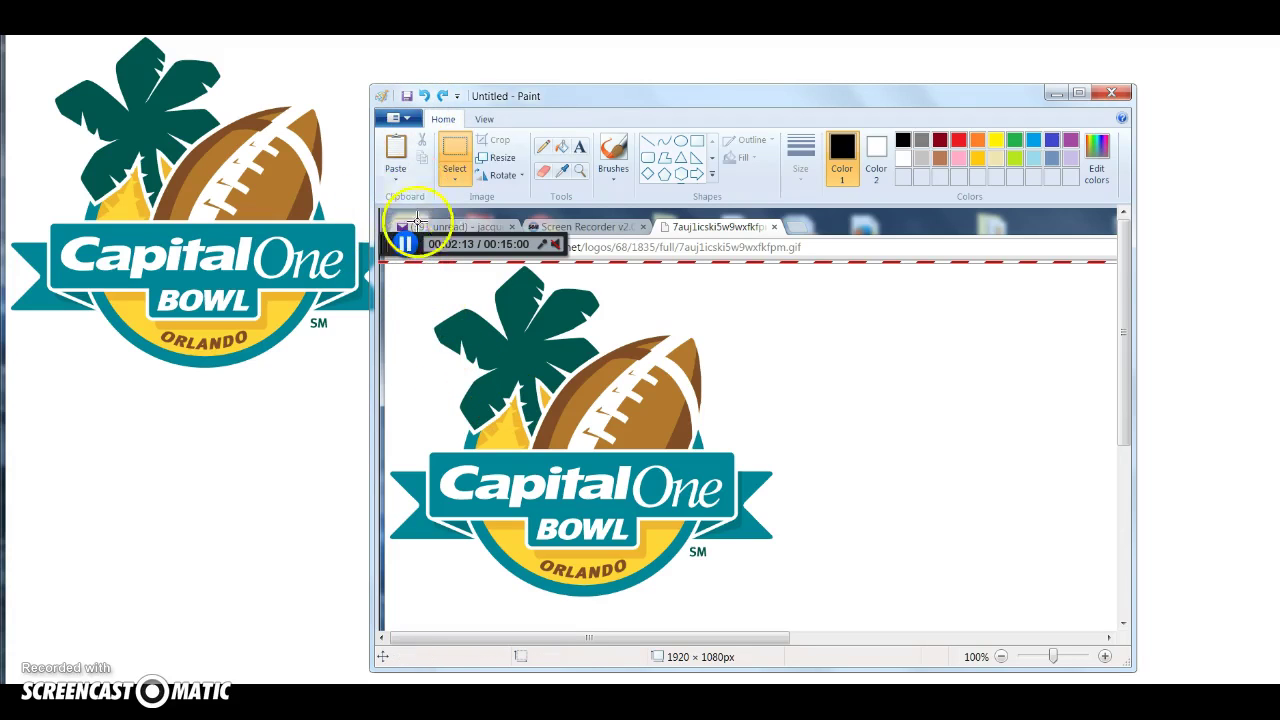
- Crop the pasted screenshot to a rectangle of about 587 × 503 px around the Capital One Bowl logo
left_click(450, 157)
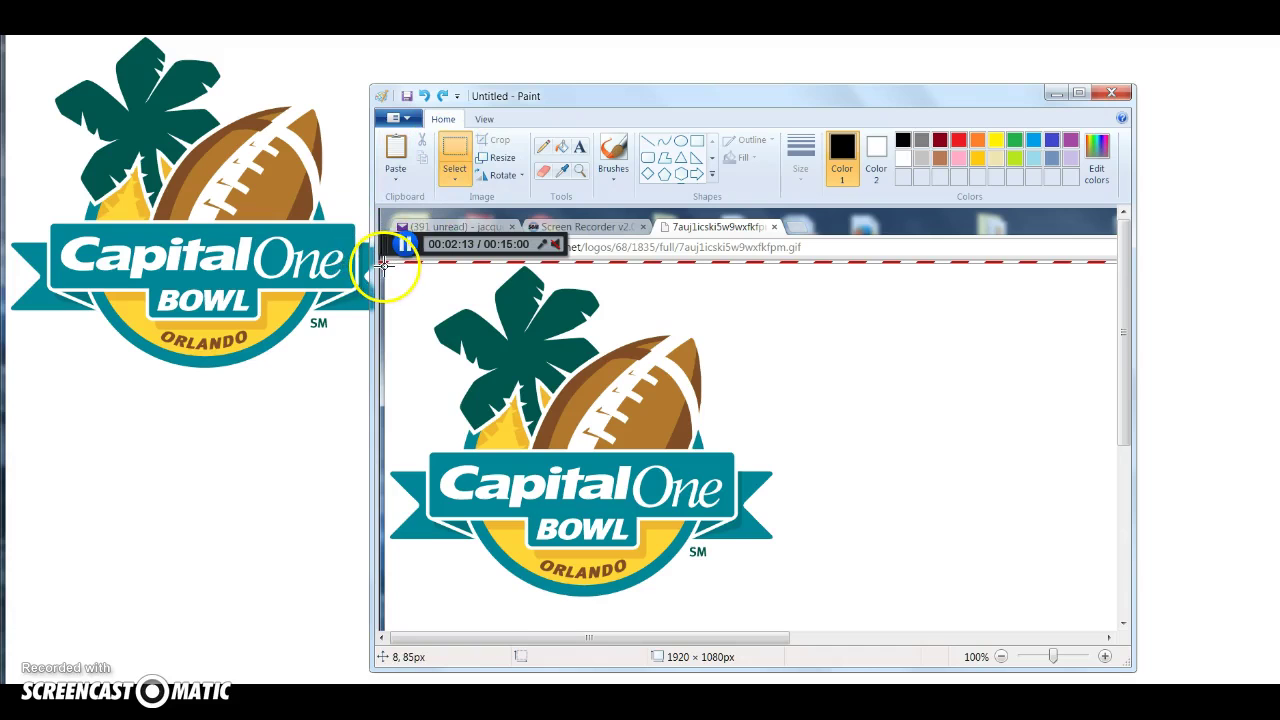
left_click_drag(385, 261, 785, 609)
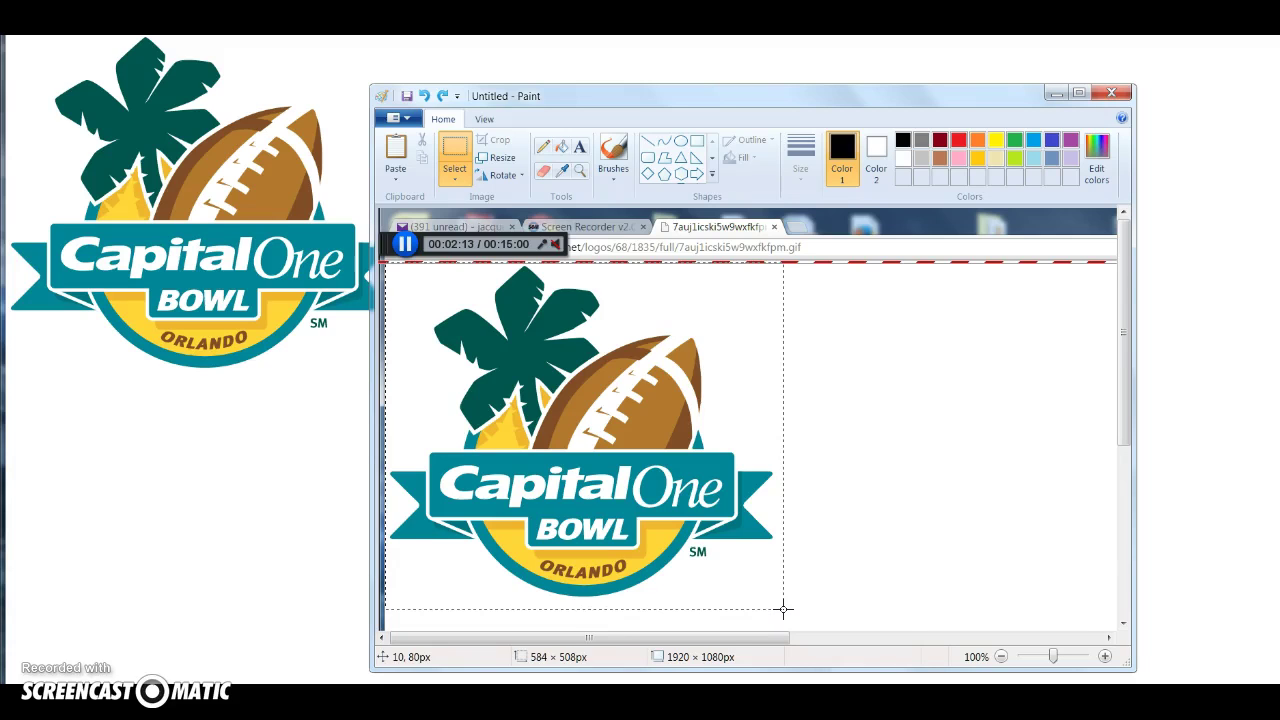
left_click_drag(784, 608, 787, 605)
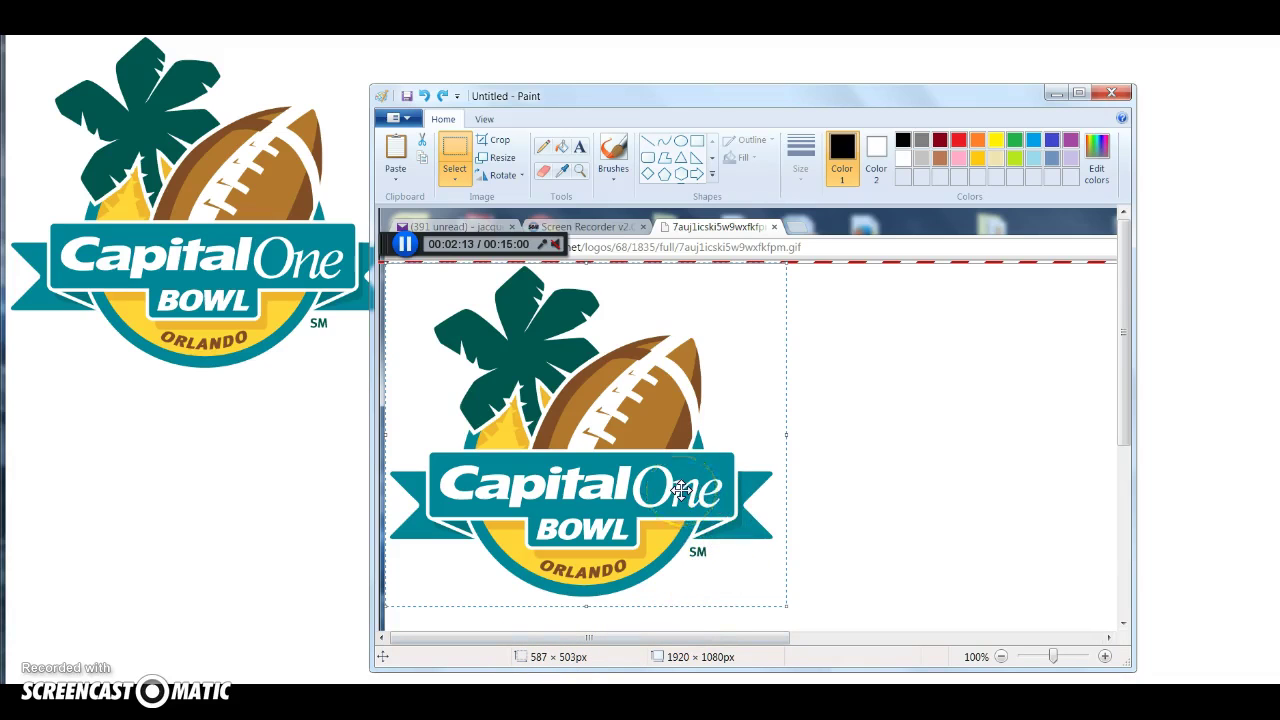
left_click(500, 141)
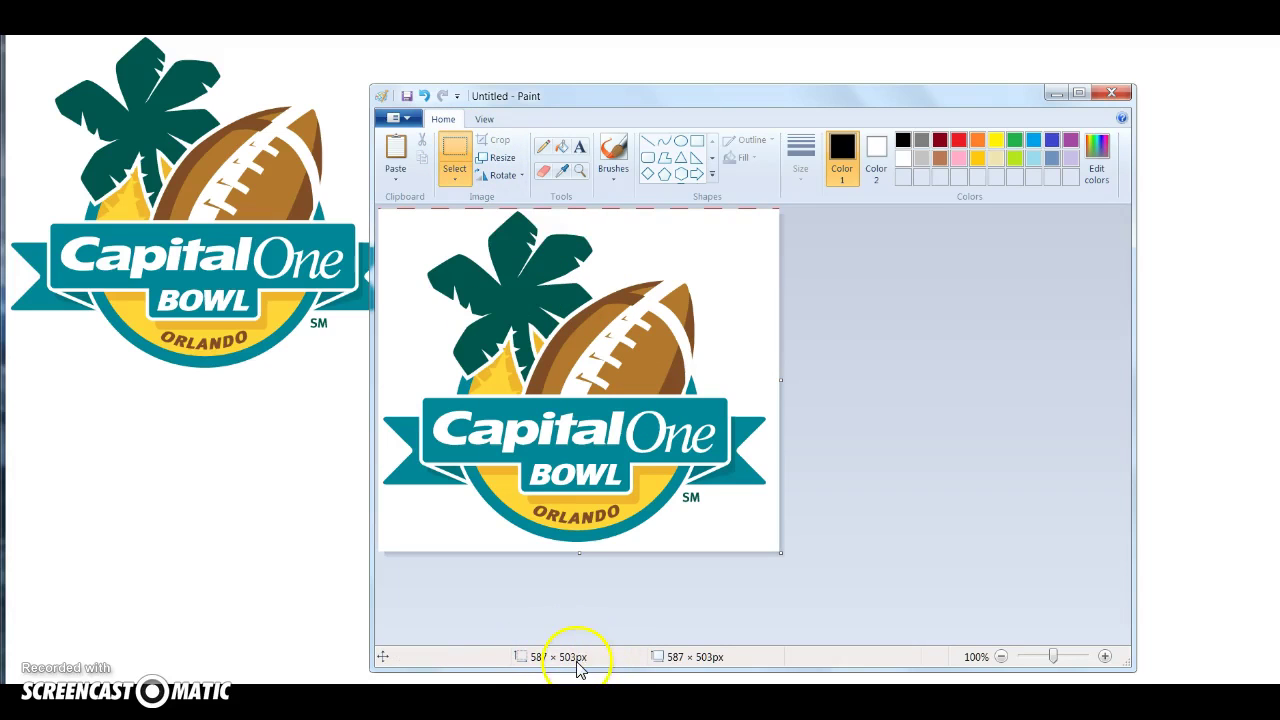
left_click(463, 148)
left_click(463, 148)
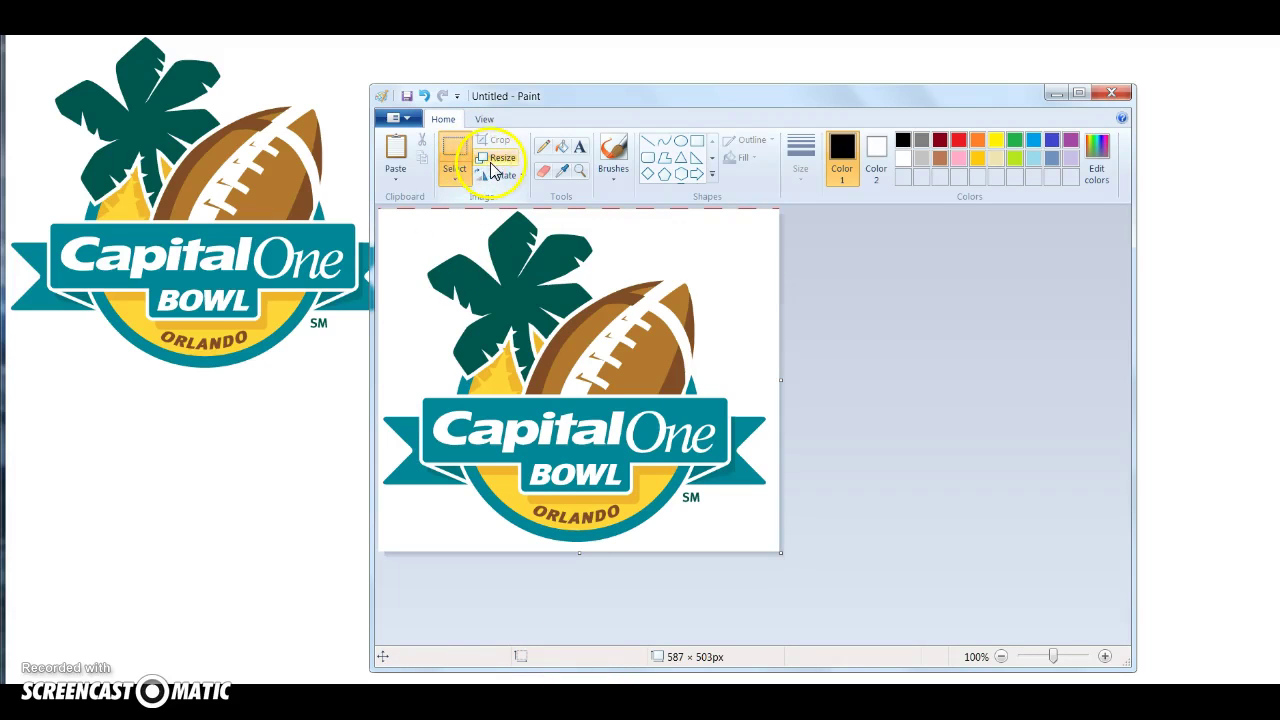
- Resize the logo picture by pixels to 587 × 587 without maintaining the aspect ratio
left_click(493, 164)
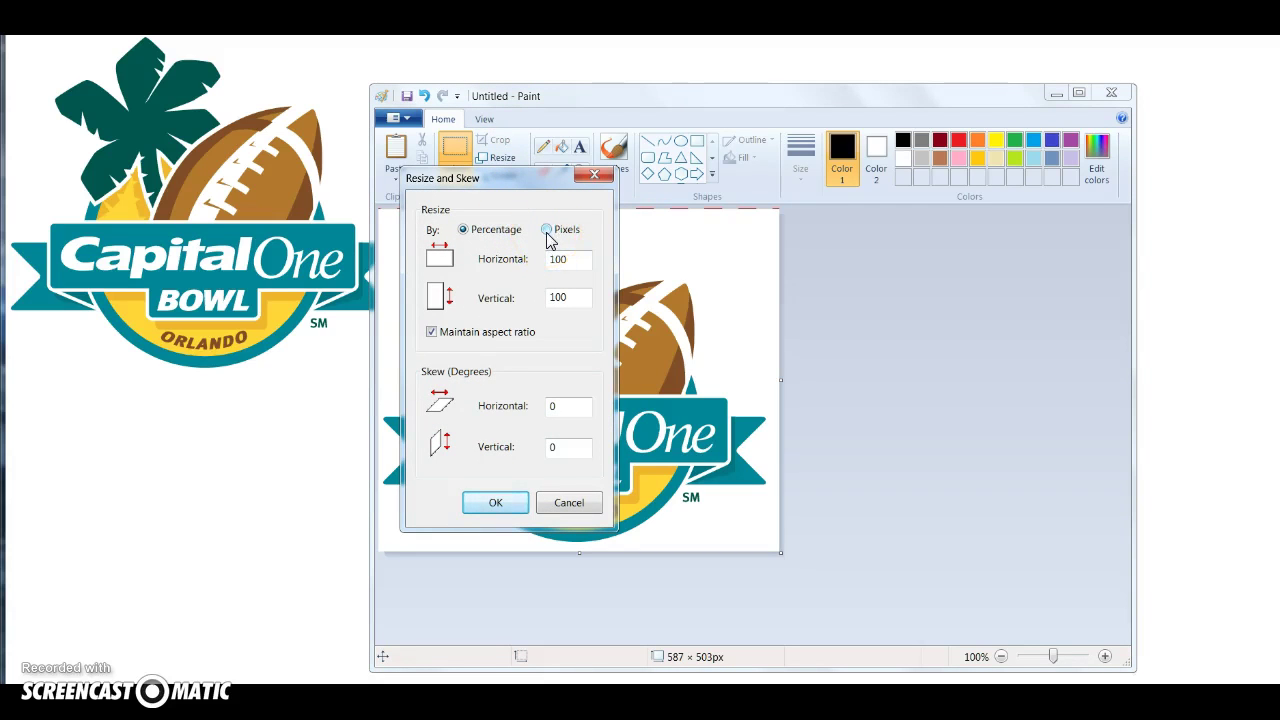
left_click(547, 231)
left_click(432, 333)
left_click_drag(574, 297, 541, 298)
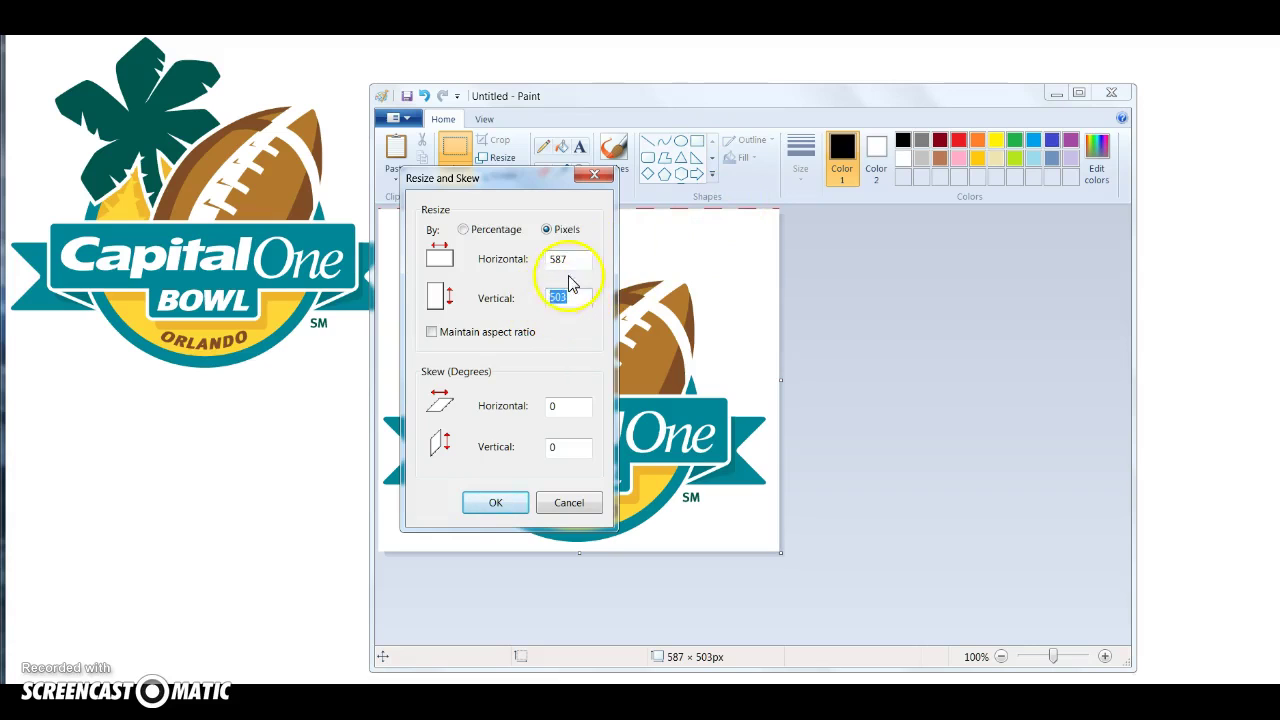
left_click(587, 298)
key("BackSpace")
key("BackSpace")
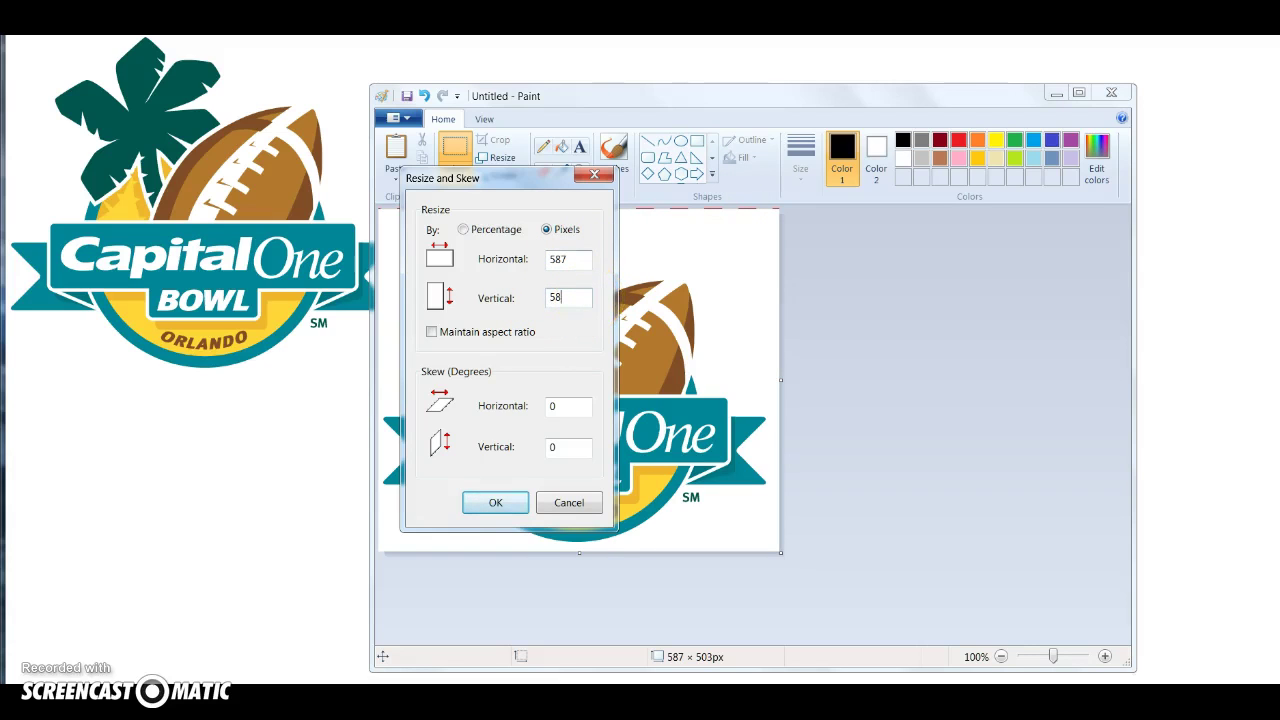
left_click(497, 505)
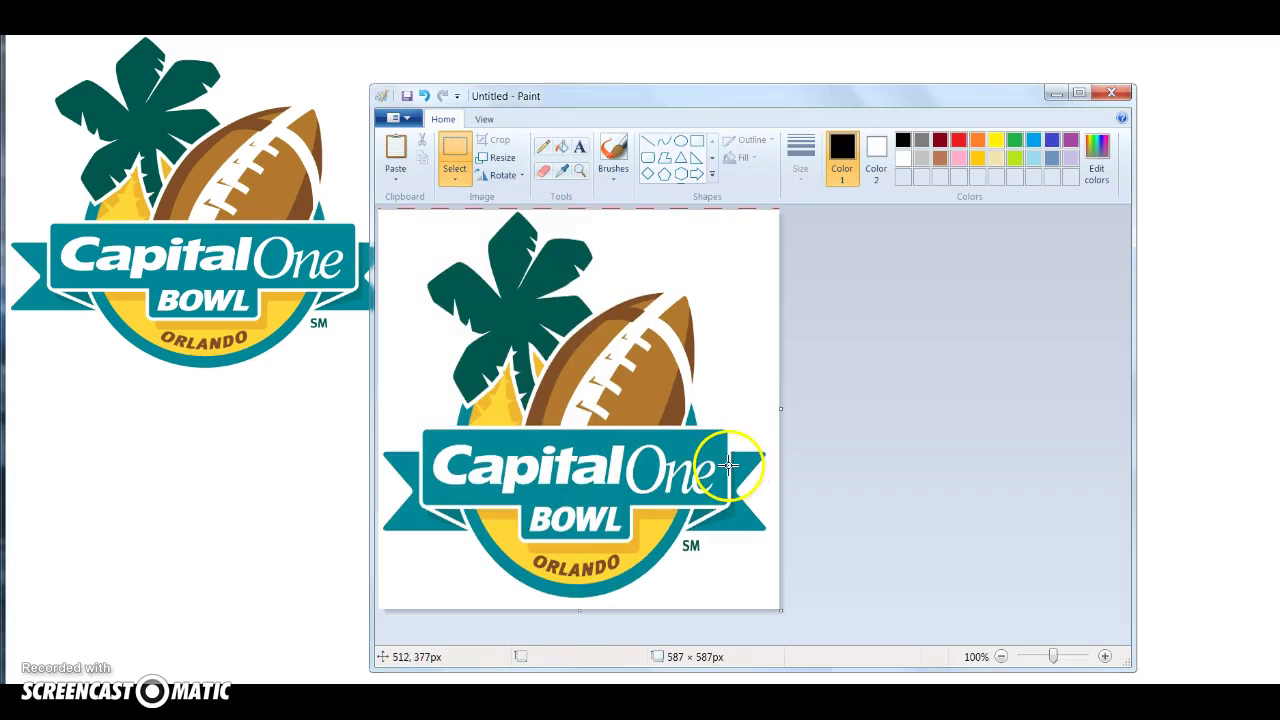
- Save the square logo as a JPEG picture named CapOneFootball in the USPS folder
left_click(408, 121)
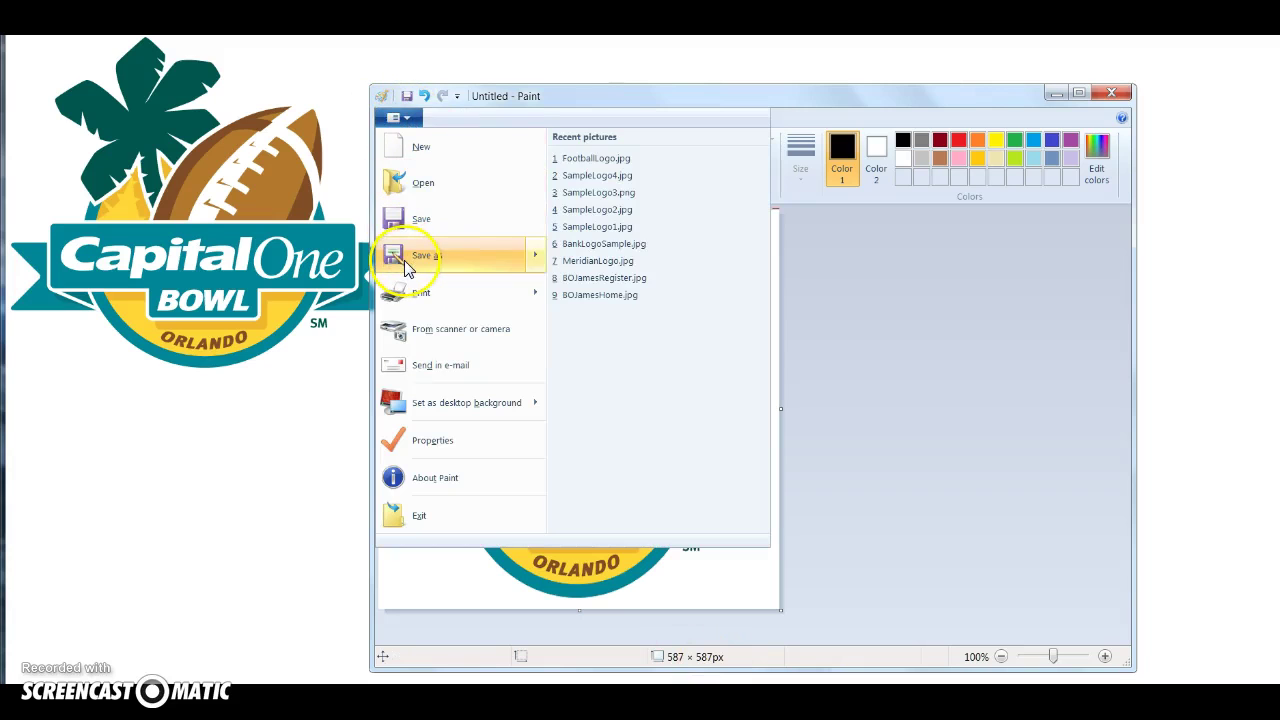
mouse_move(404, 258)
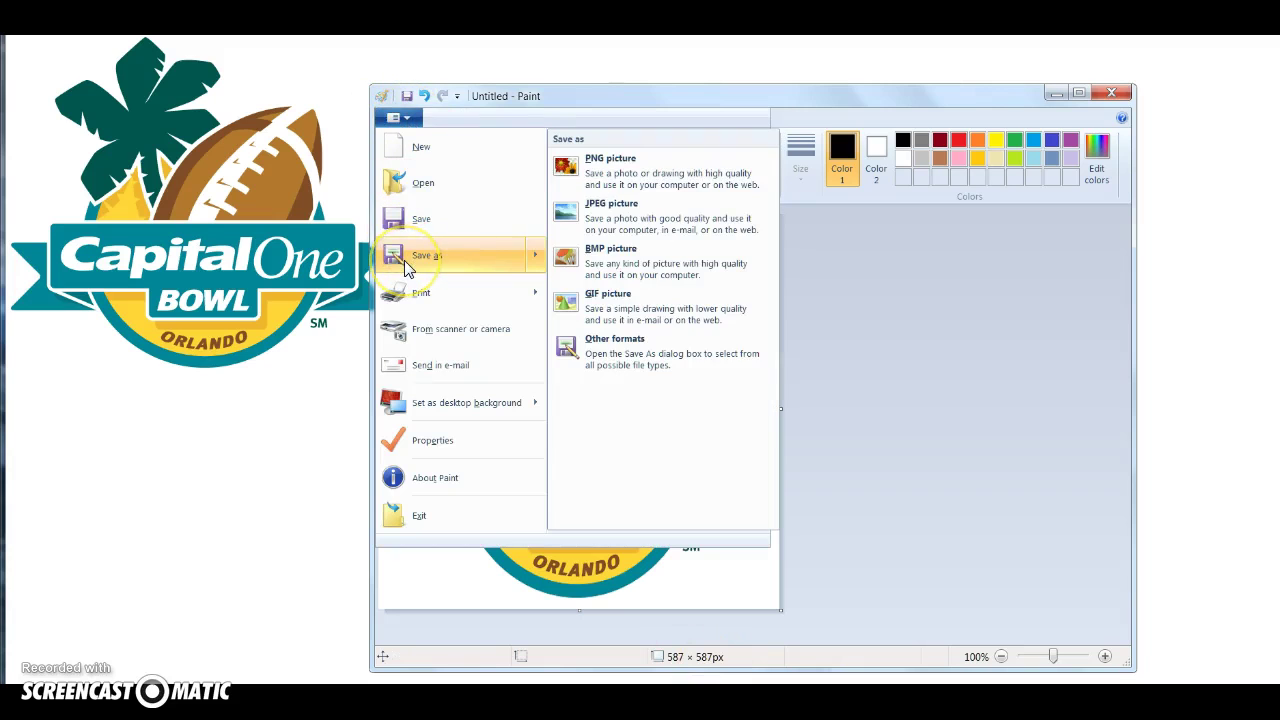
left_click(711, 238)
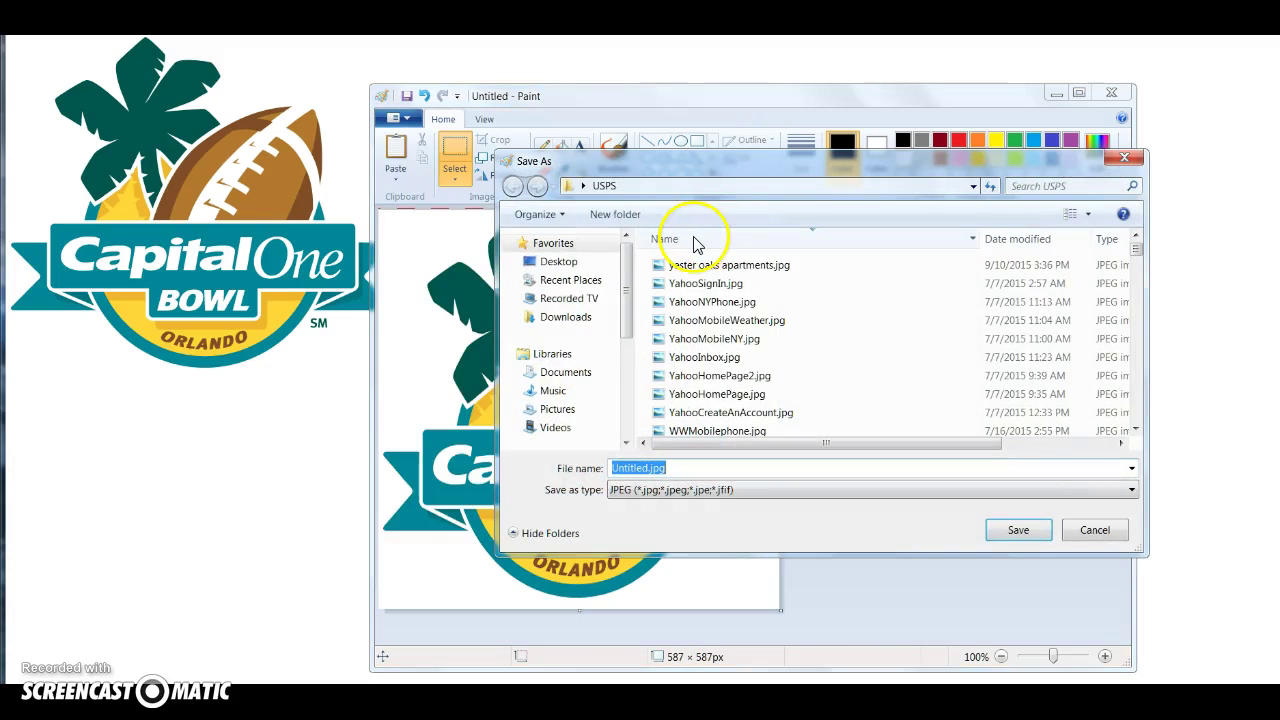
left_click(688, 473)
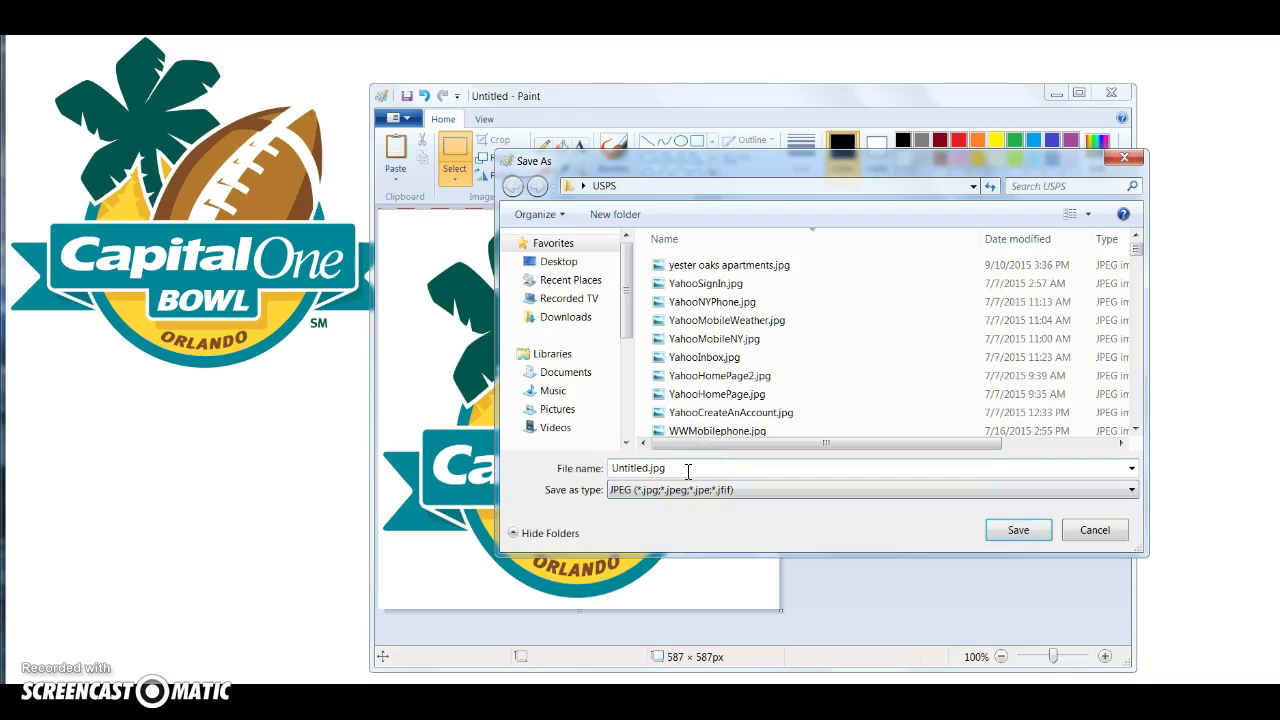
key("BackSpace")
key("BackSpace")
key("BackSpace")
key("BackSpace")
key("BackSpace")
key("BackSpace")
key("BackSpace")
key("BackSpace")
key("BackSpace")
key("BackSpace")
key("BackSpace")
key("BackSpace")
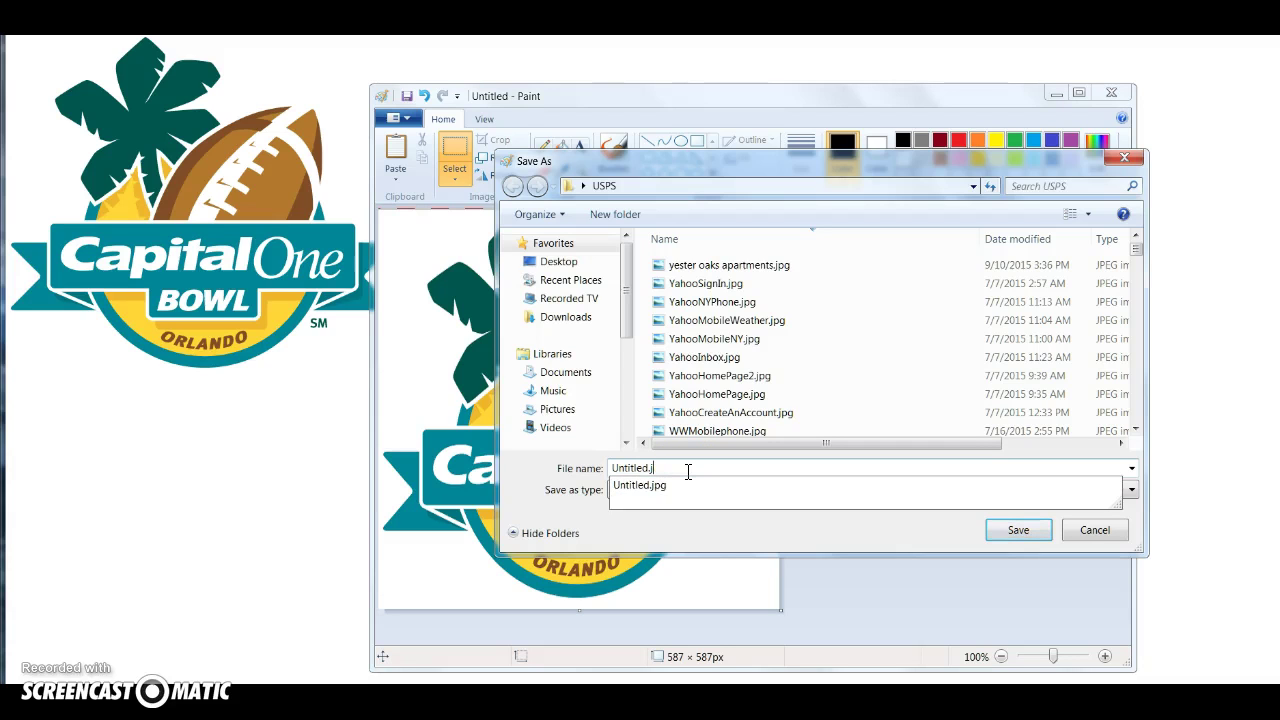
type("Cap")
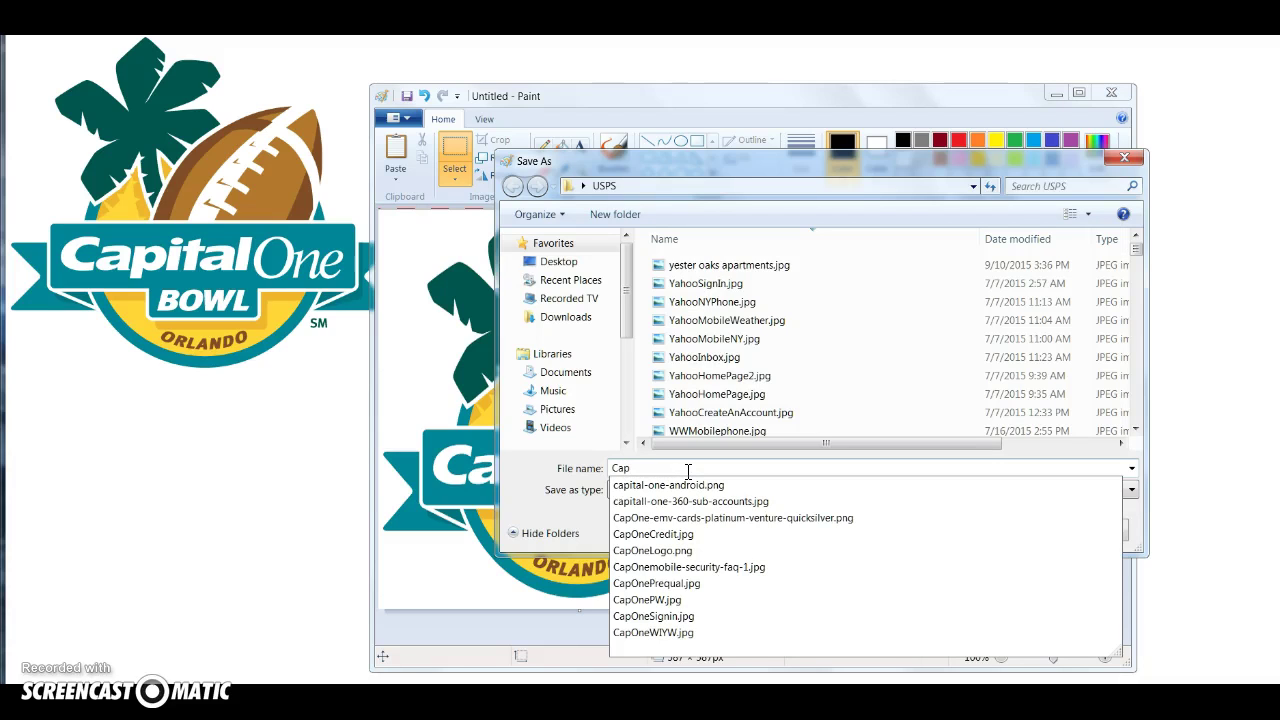
type("One")
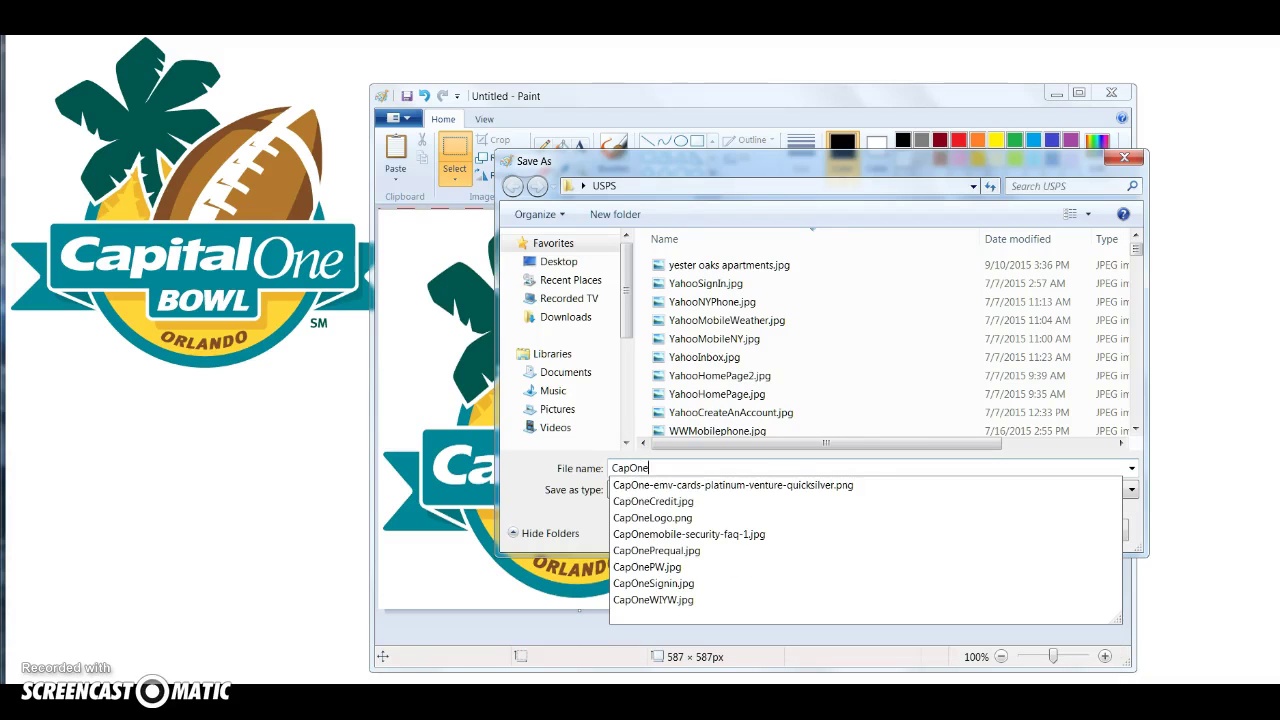
type("Football")
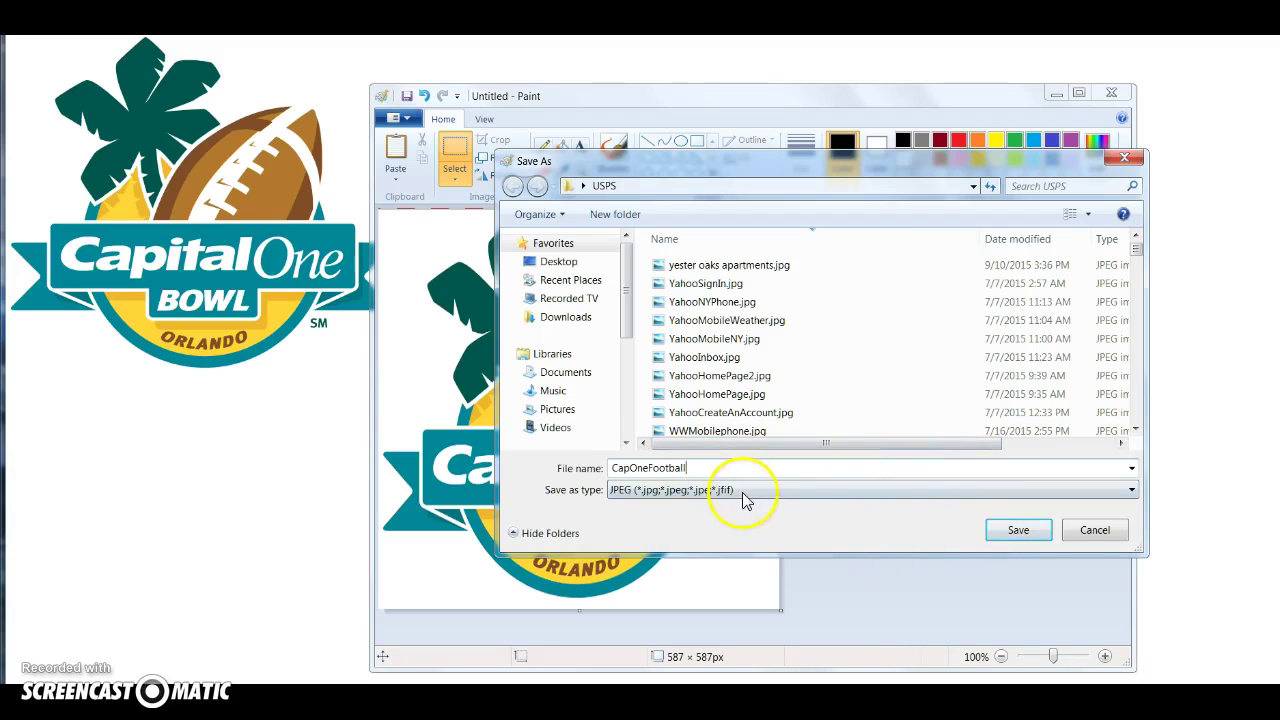
left_click(1019, 533)
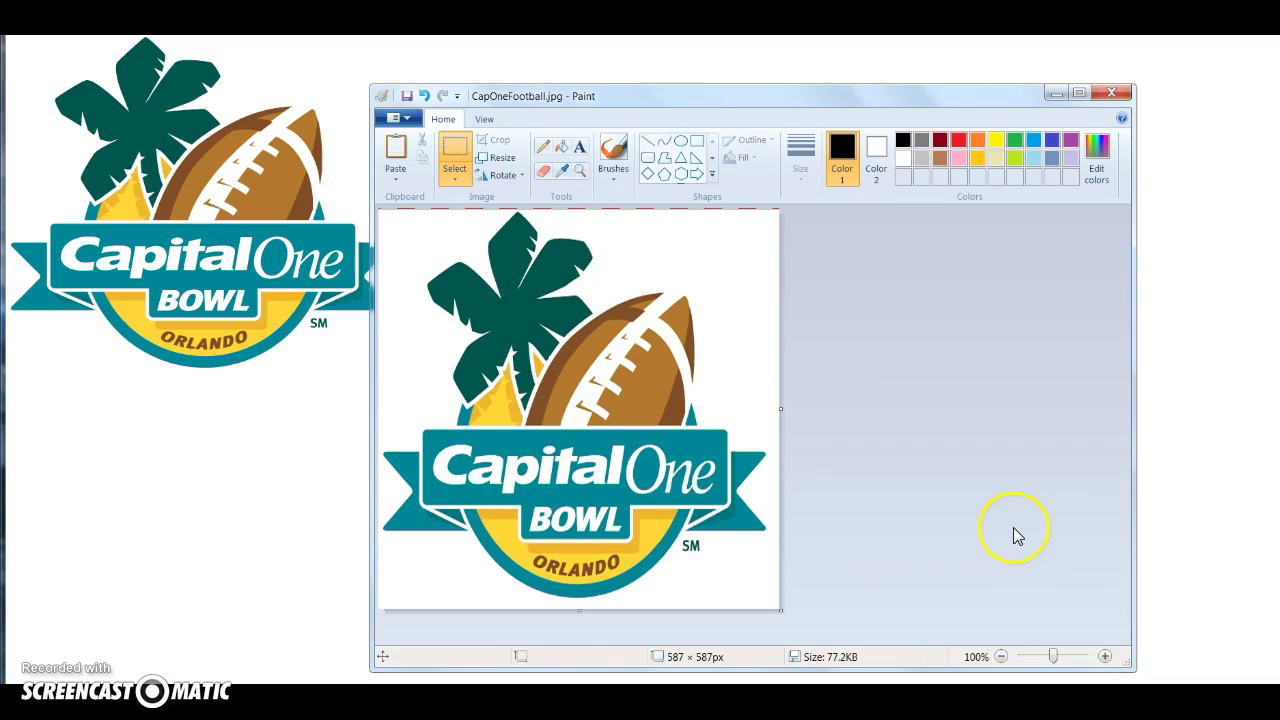
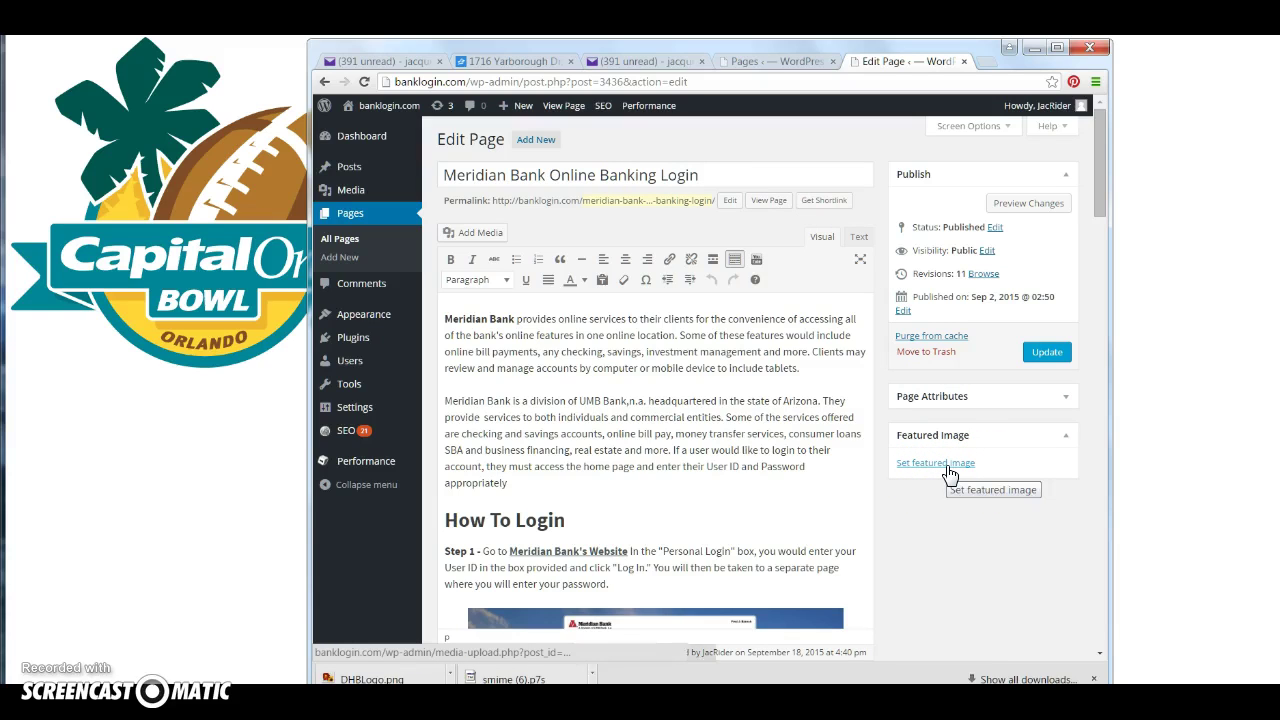
- Upload CapOneFootball.jpg from the USPS folder to the media library through the page's featured image settings
left_click(946, 465)
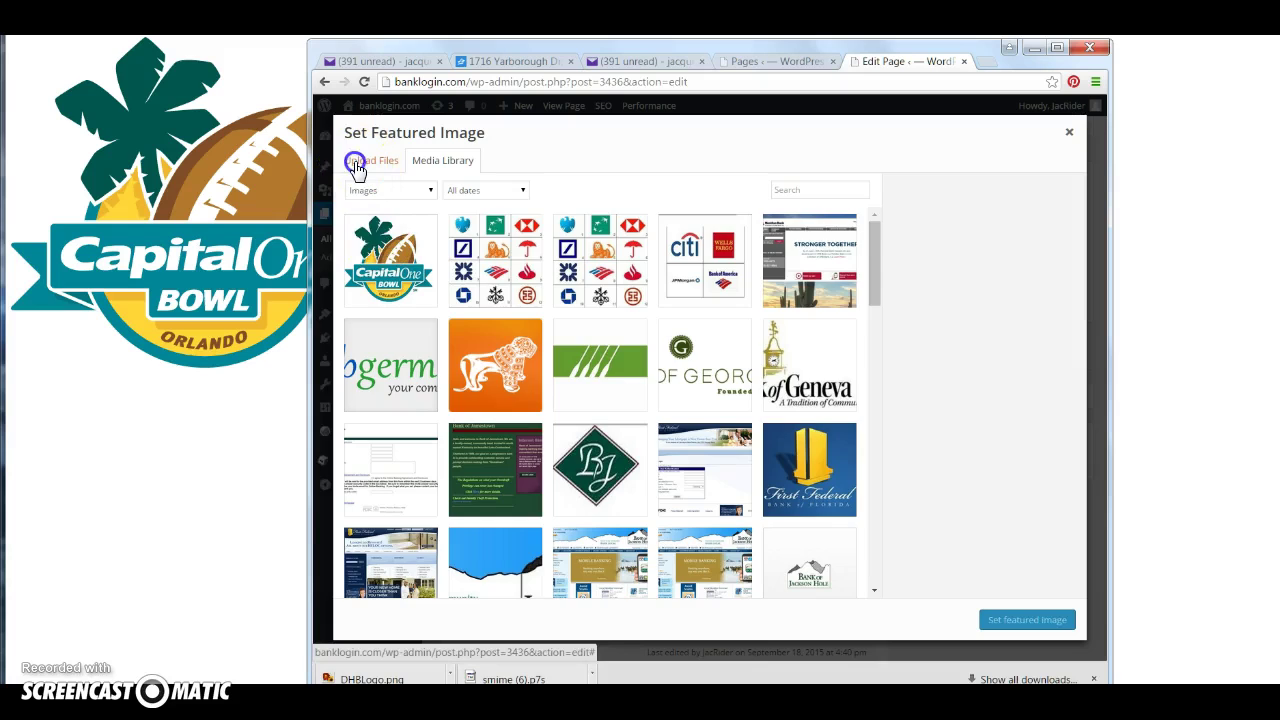
left_click(356, 166)
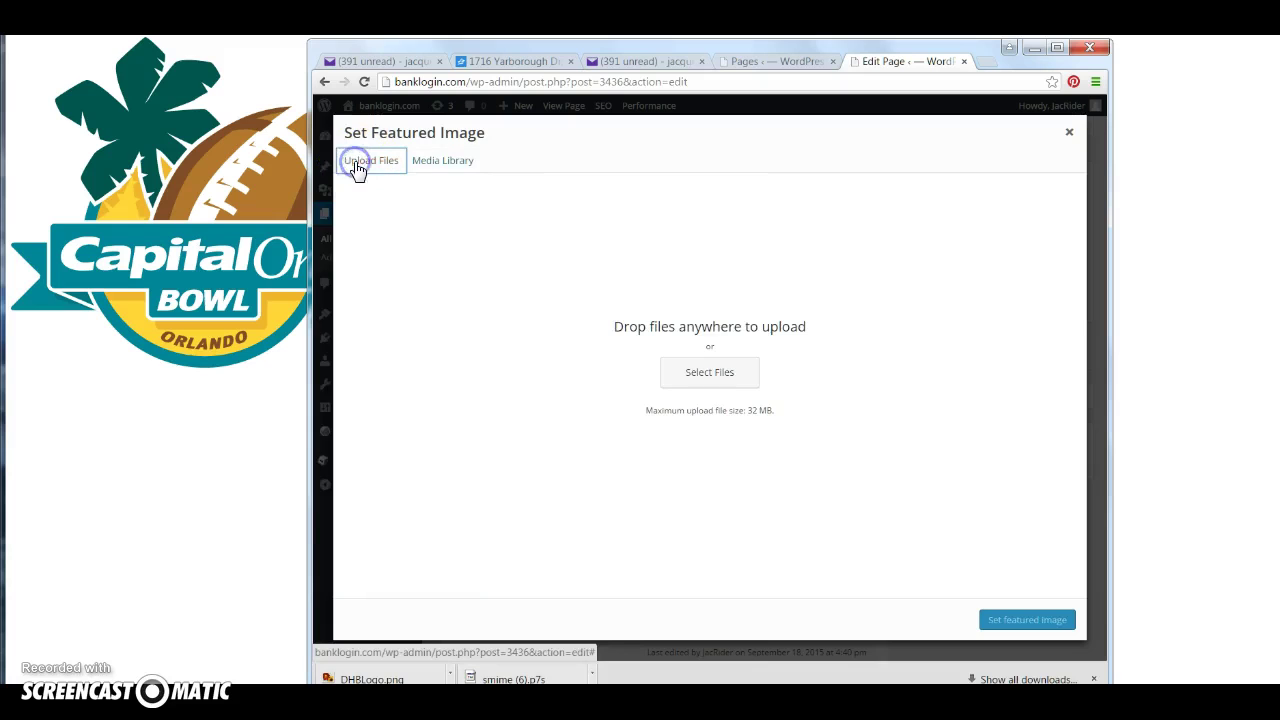
left_click(698, 380)
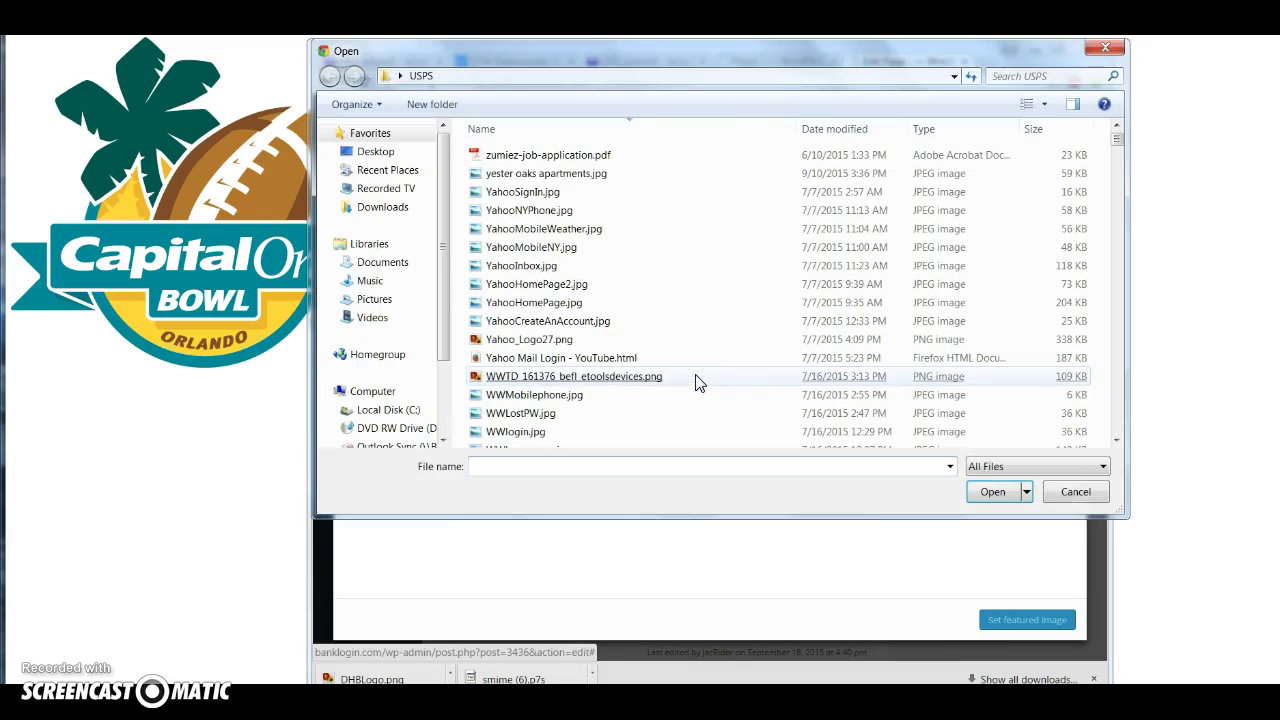
type("Cap")
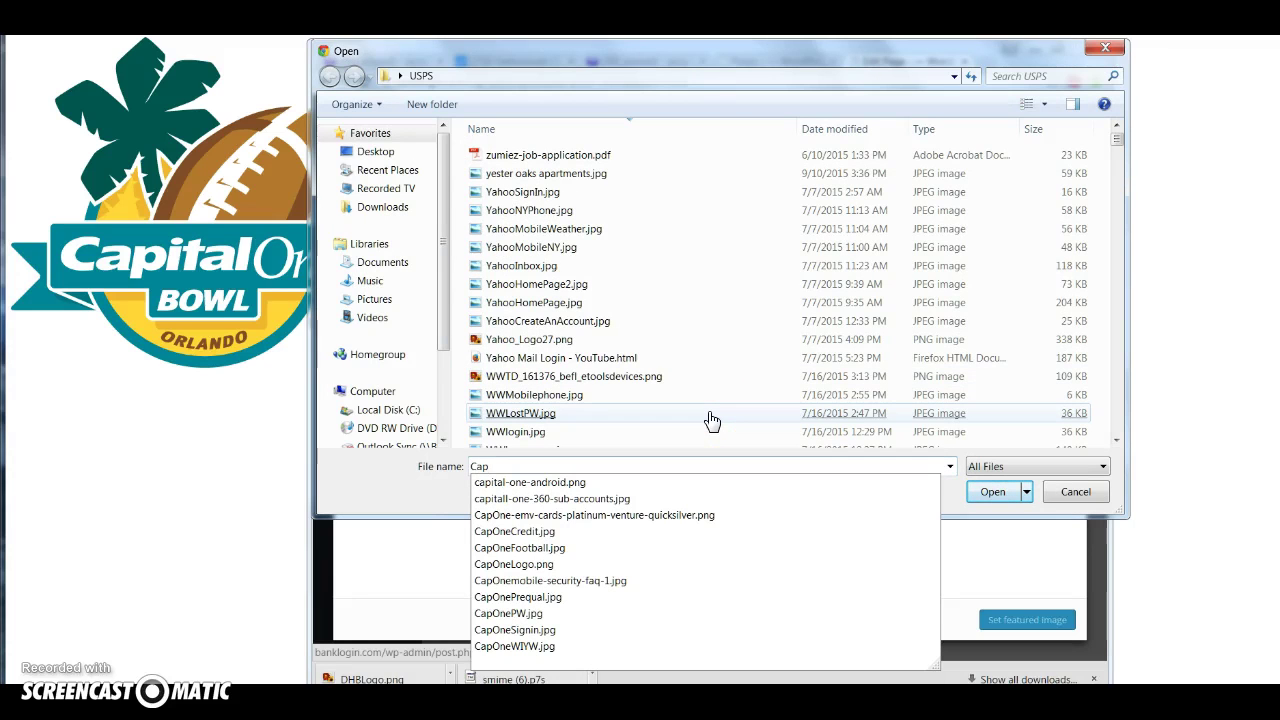
type("One")
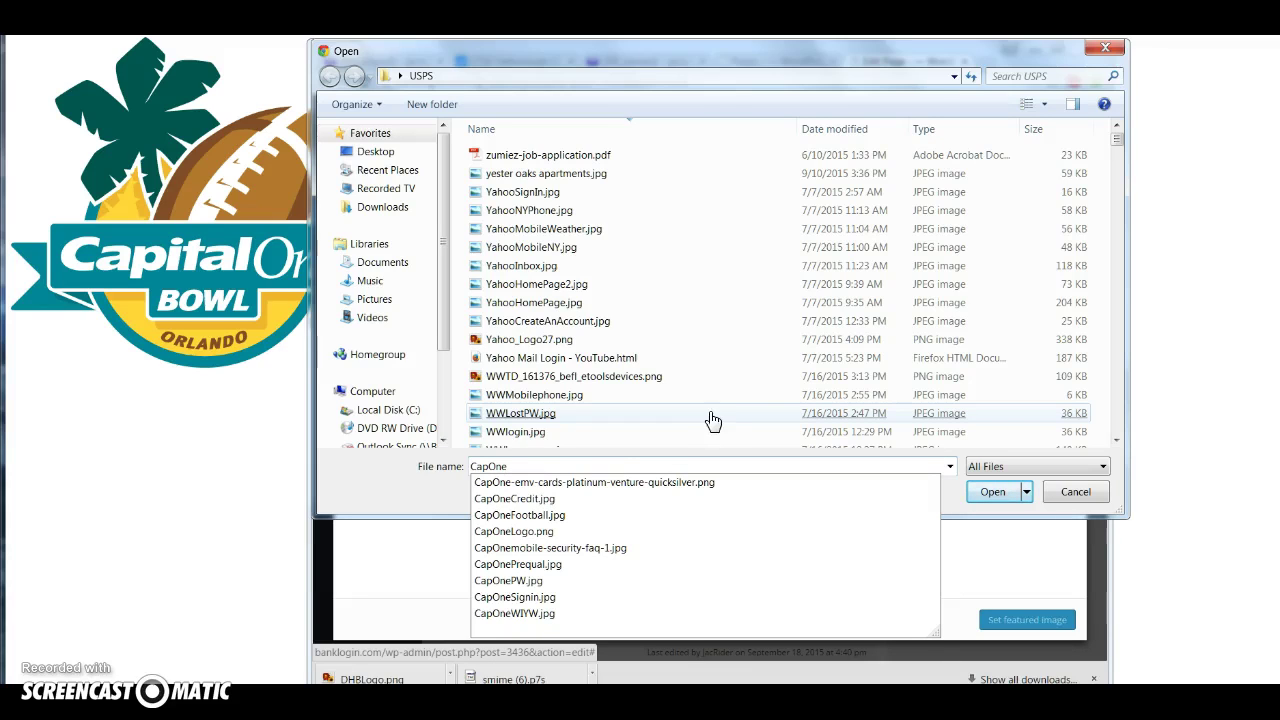
left_click(580, 515)
left_click(1000, 494)
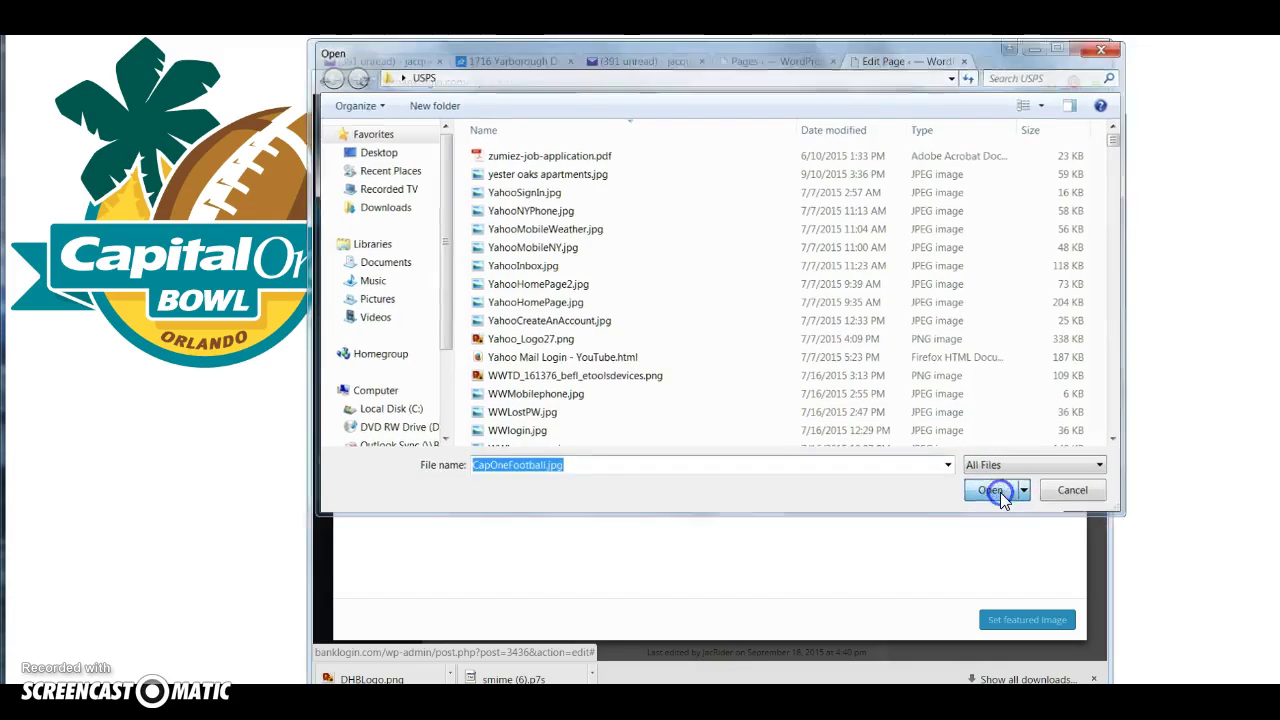
- Permanently delete the older FootballLogo.jpg from the media library
left_click(512, 290)
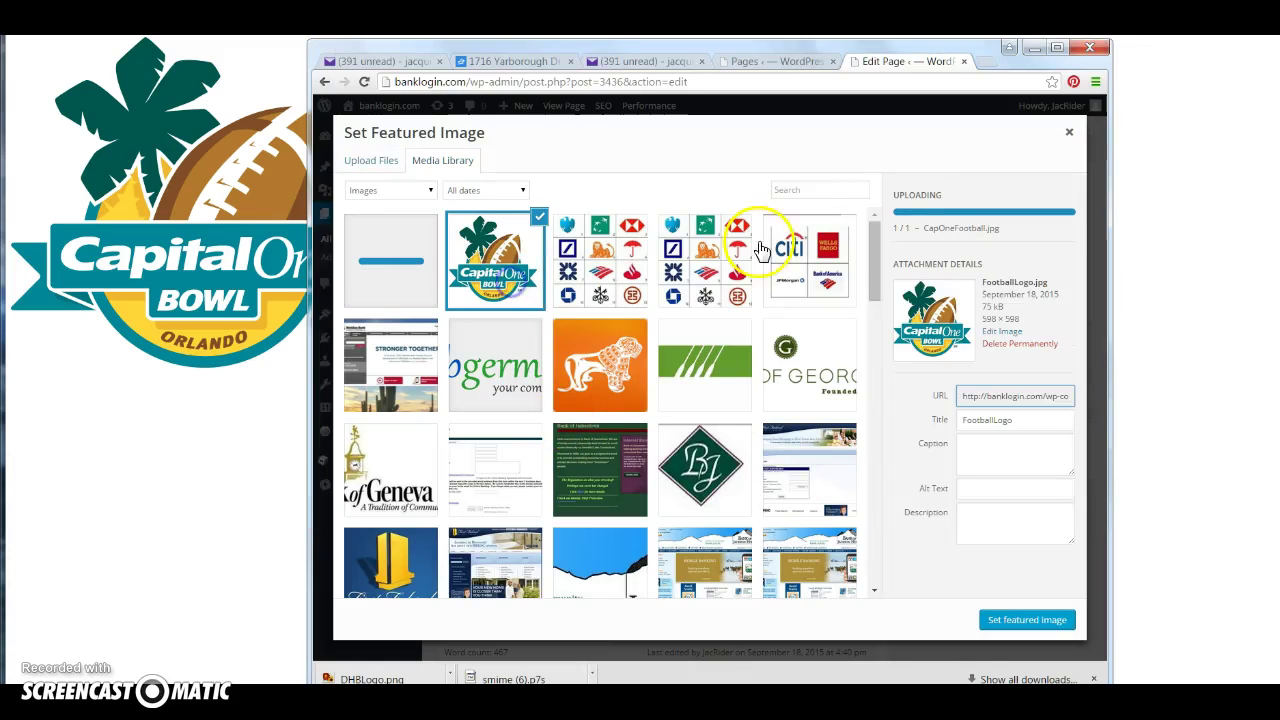
left_click(1020, 276)
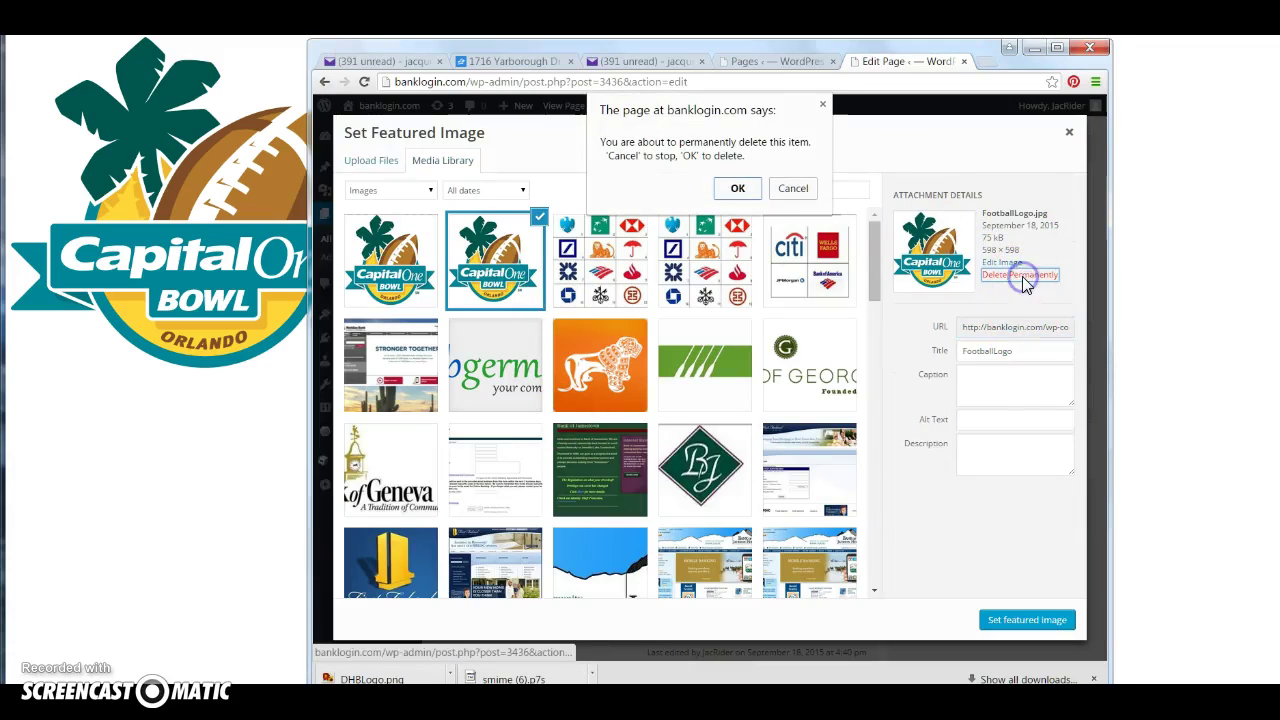
left_click(737, 190)
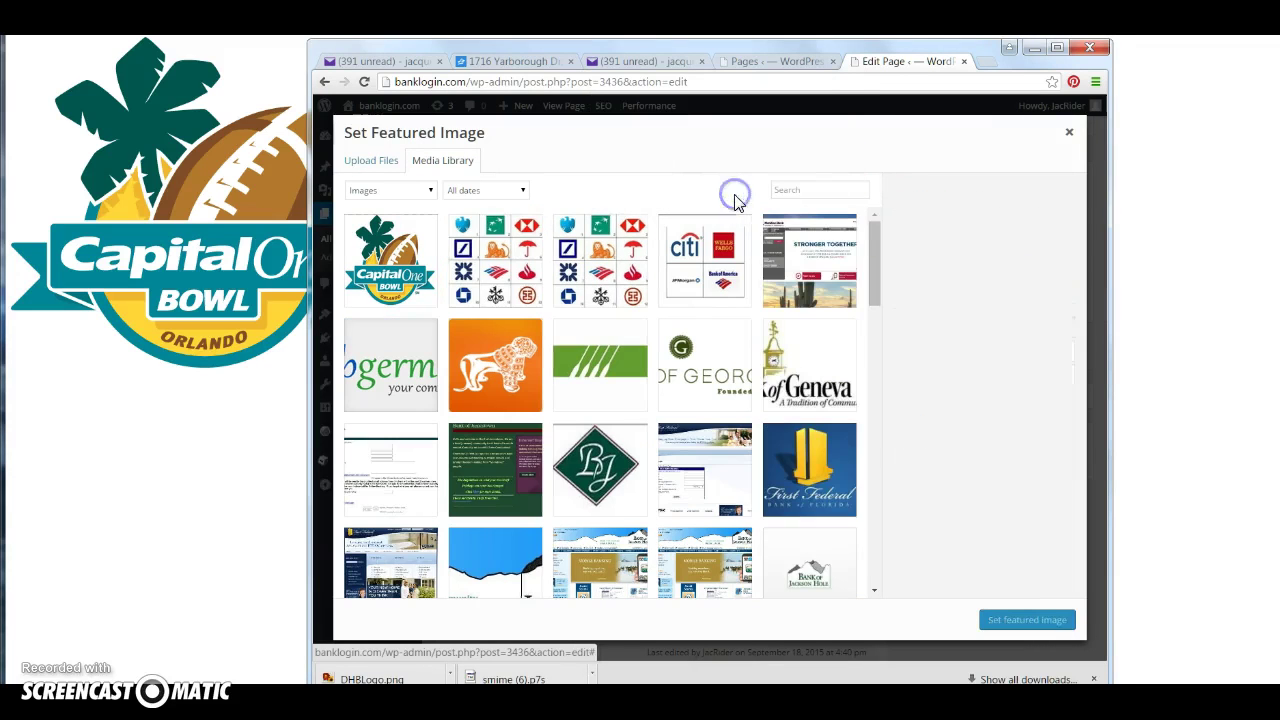
- Set the uploaded CapOneFootball.jpg as the featured image of the Meridian Bank Online Banking Login page
left_click(390, 288)
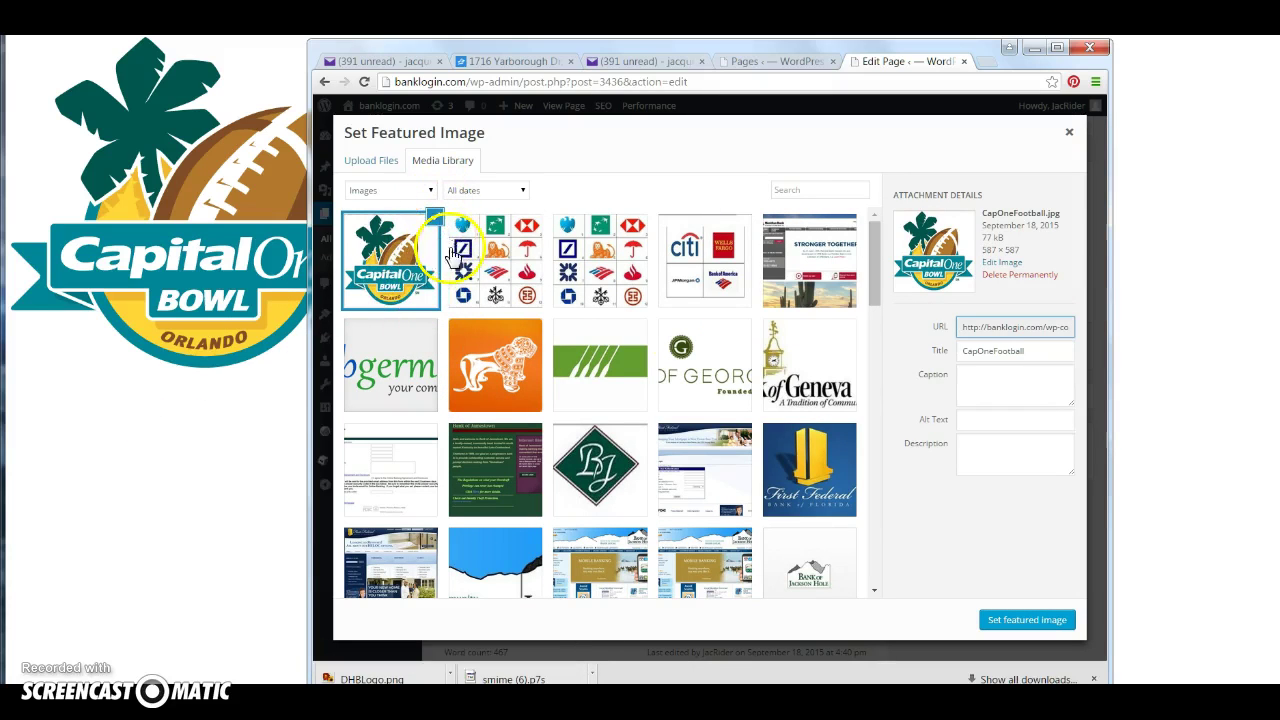
left_click(1027, 621)
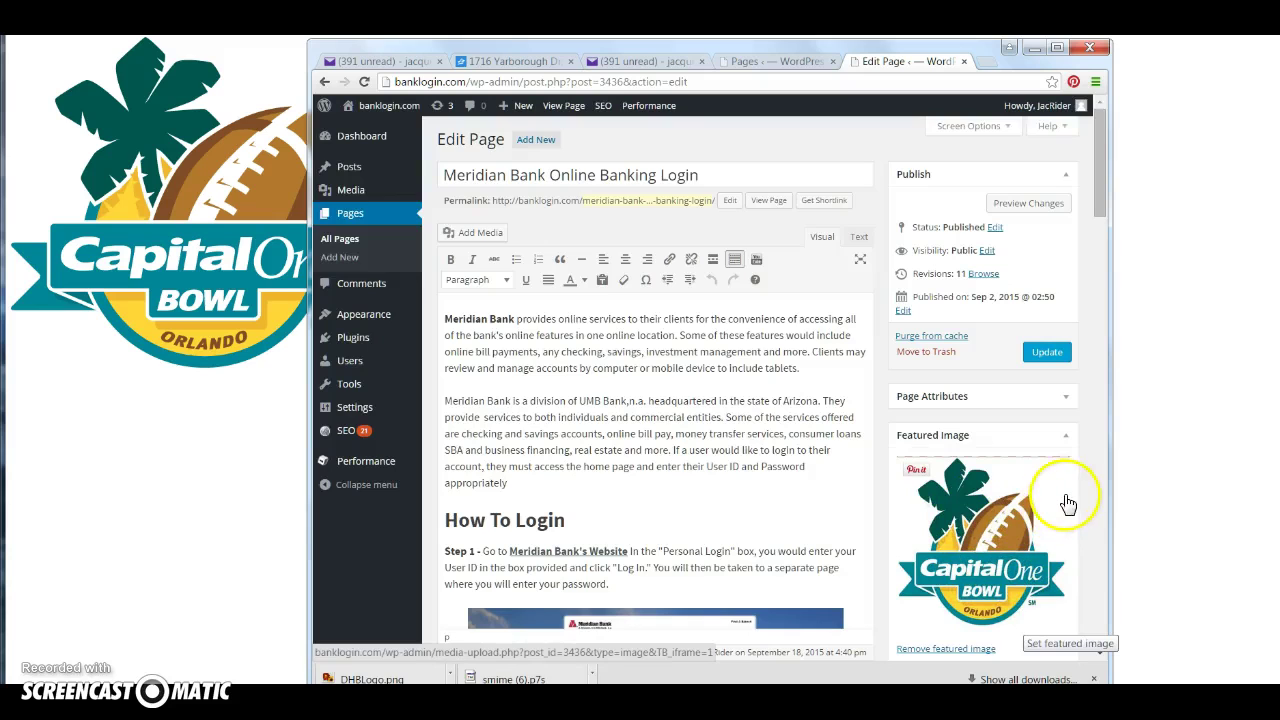
- Update the Meridian Bank Online Banking Login page and open its published version
scroll(1078, 500, "down", 2)
scroll(1078, 500, "down", 2)
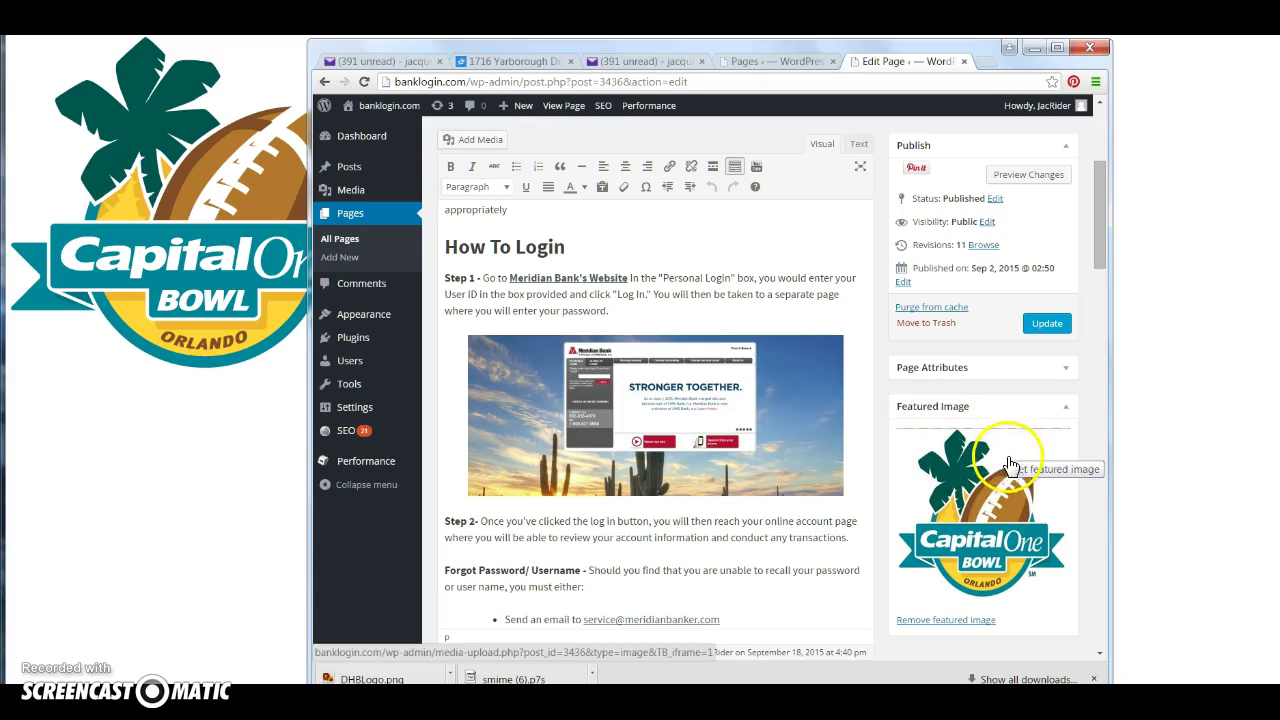
scroll(997, 527, "up", 4)
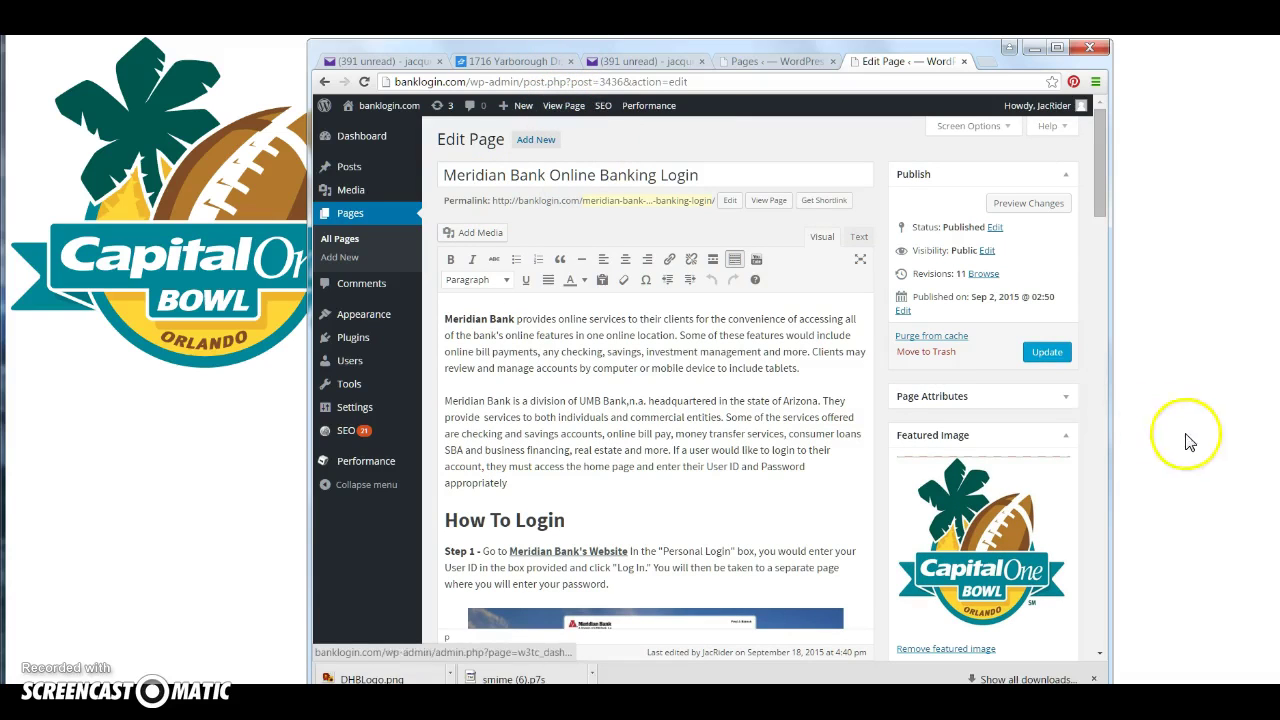
left_click(1044, 356)
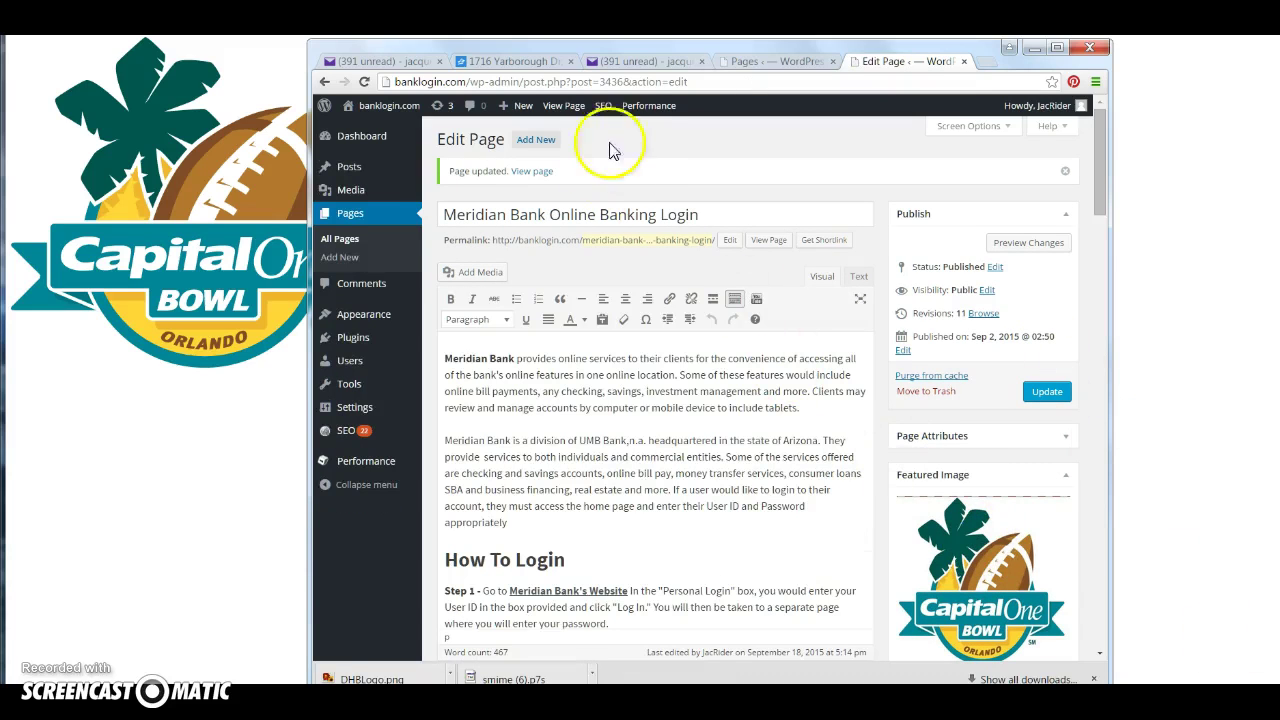
left_click(573, 112)
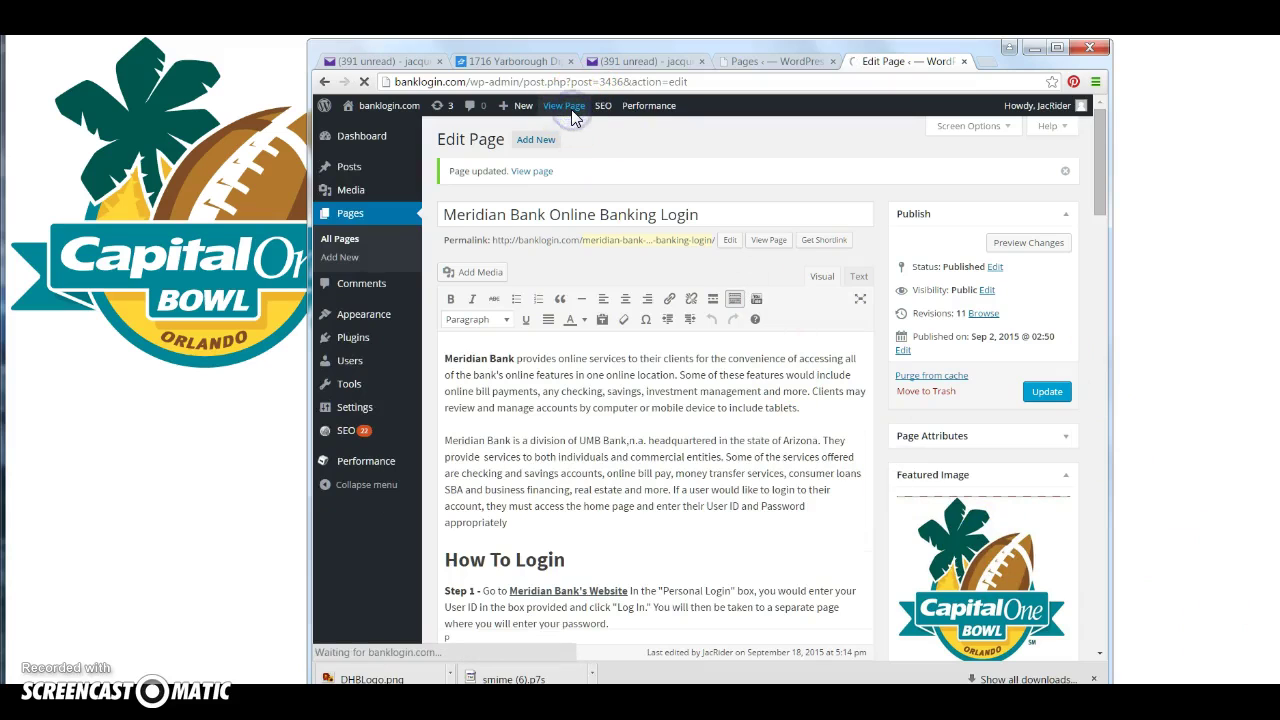